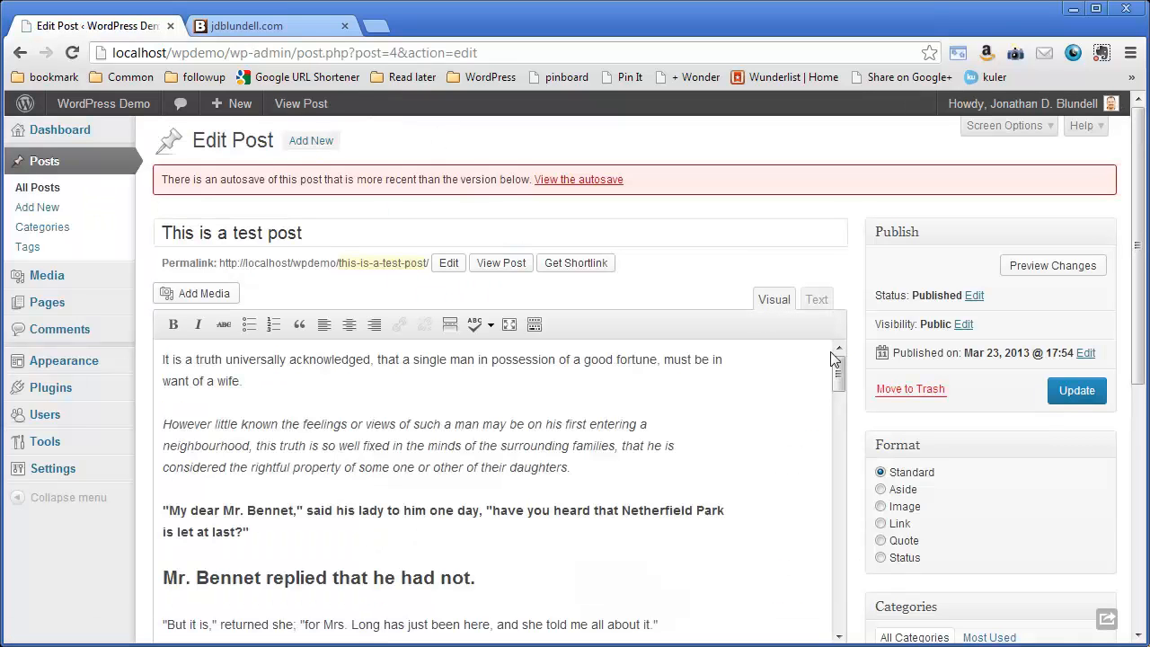
drag(696, 179, 156, 176)
click(201, 180)
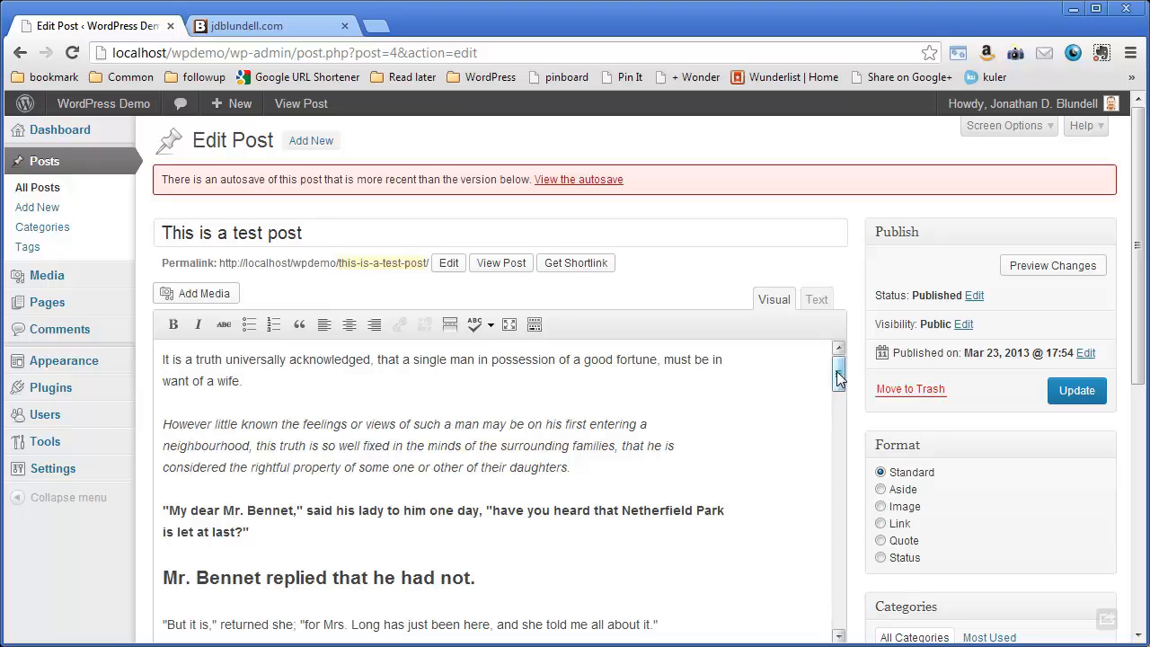
mouse_move(836, 370)
mouse_down()
mouse_move(847, 400)
mouse_move(856, 370)
mouse_up()
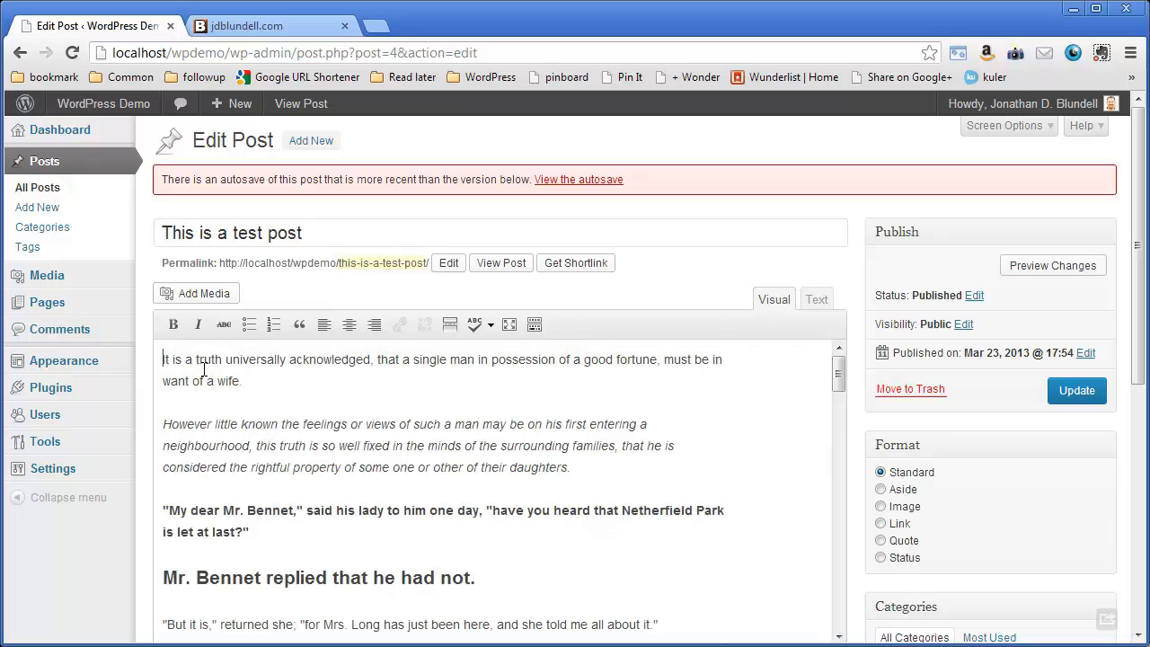
- Select the phrase "truth universally acknowledged" in the post's first sentence
drag(195, 360, 373, 359)
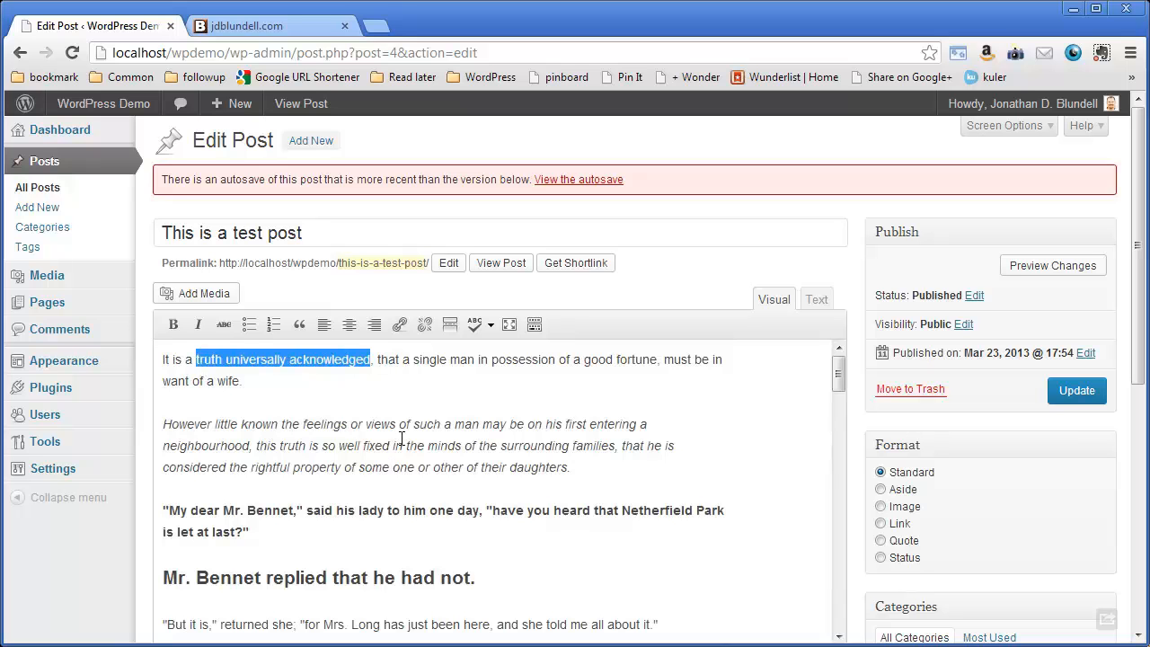
click(398, 325)
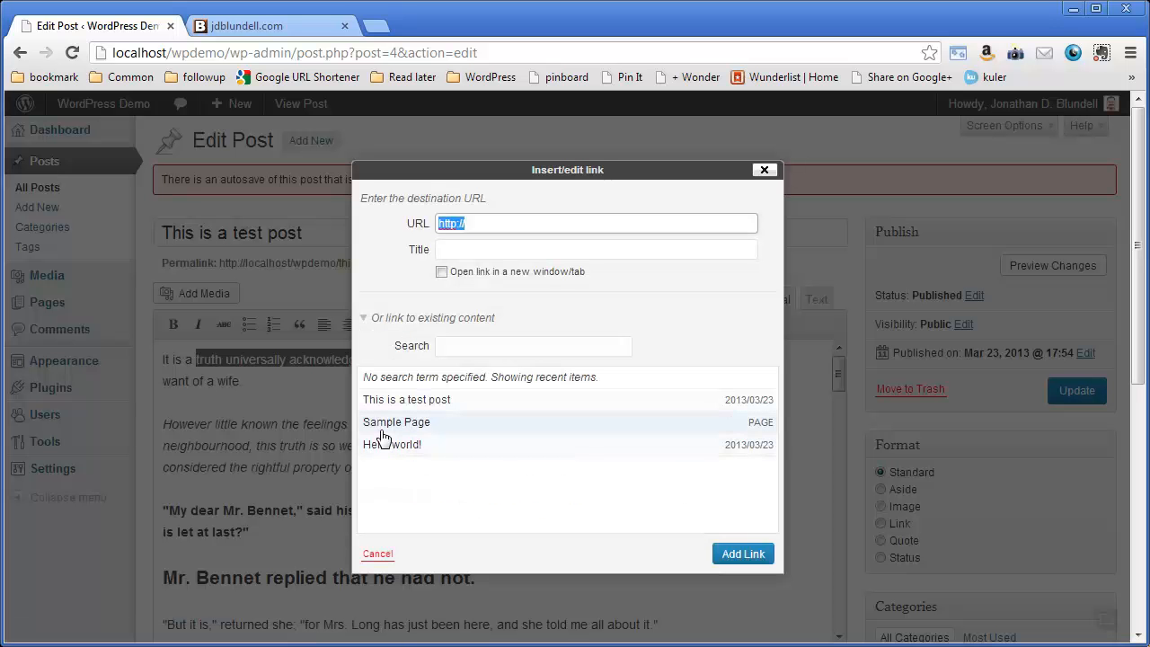
click(497, 226)
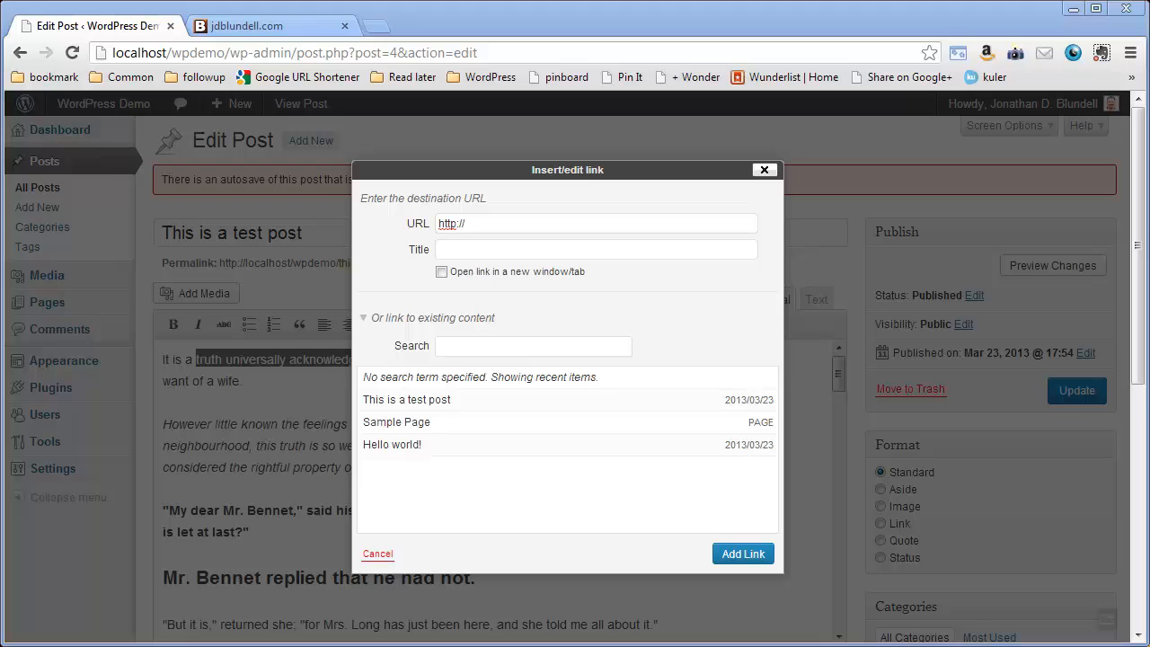
drag(567, 225, 410, 225)
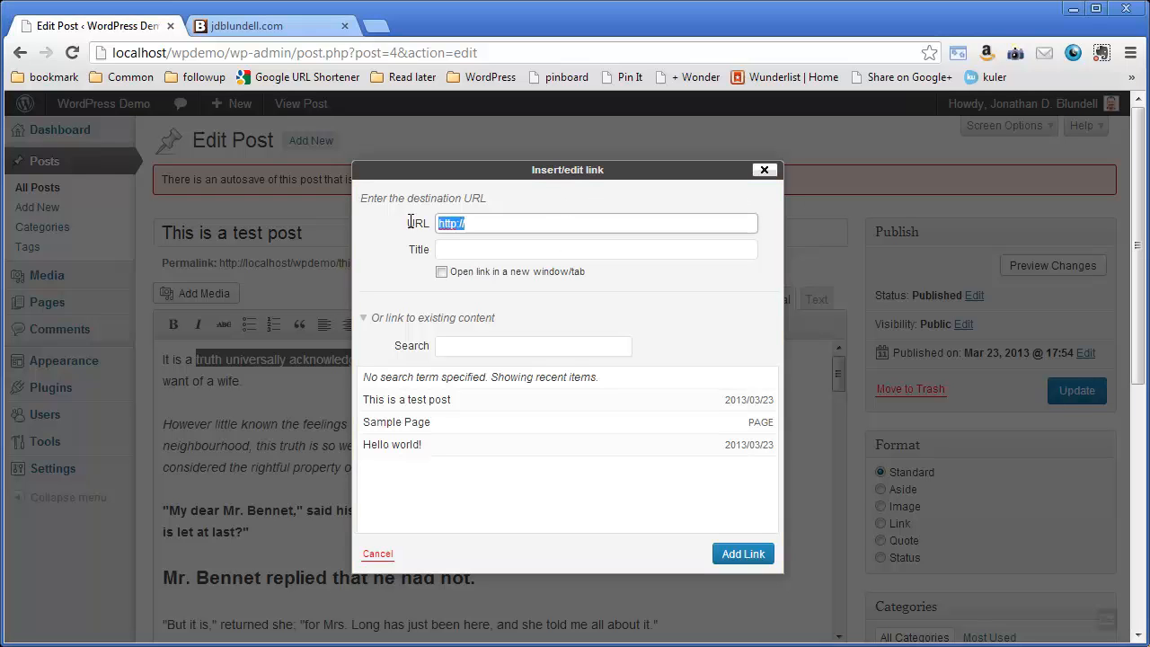
text(http://www.youtube.com/cwftexas)
click(492, 254)
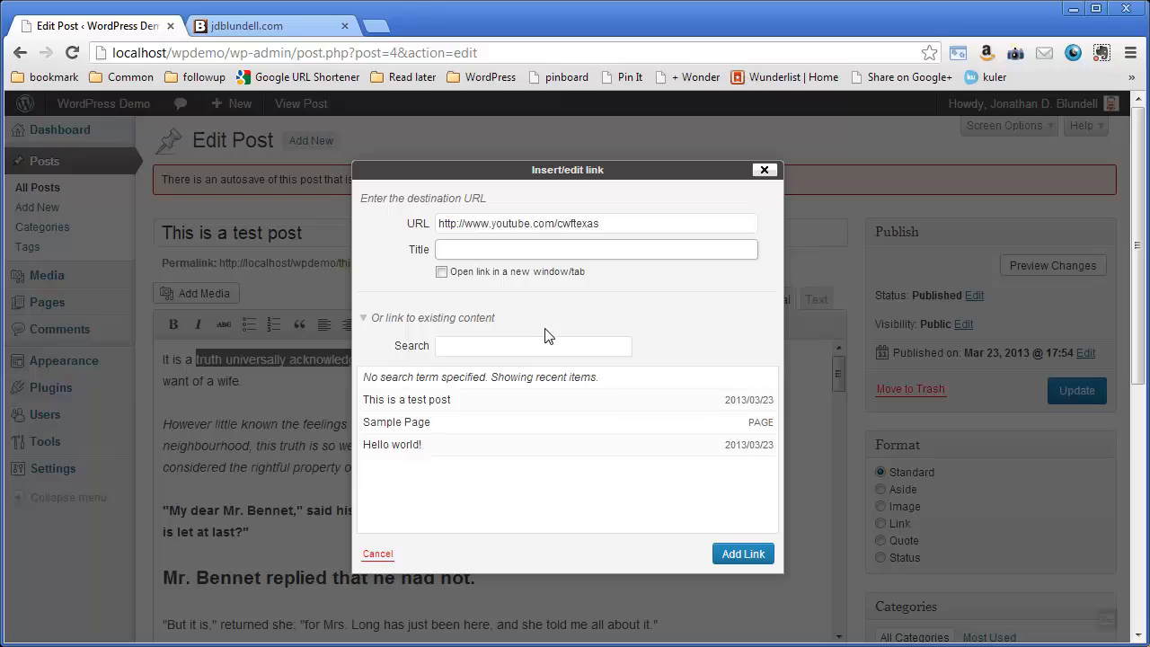
text(CWF Texas YouTube)
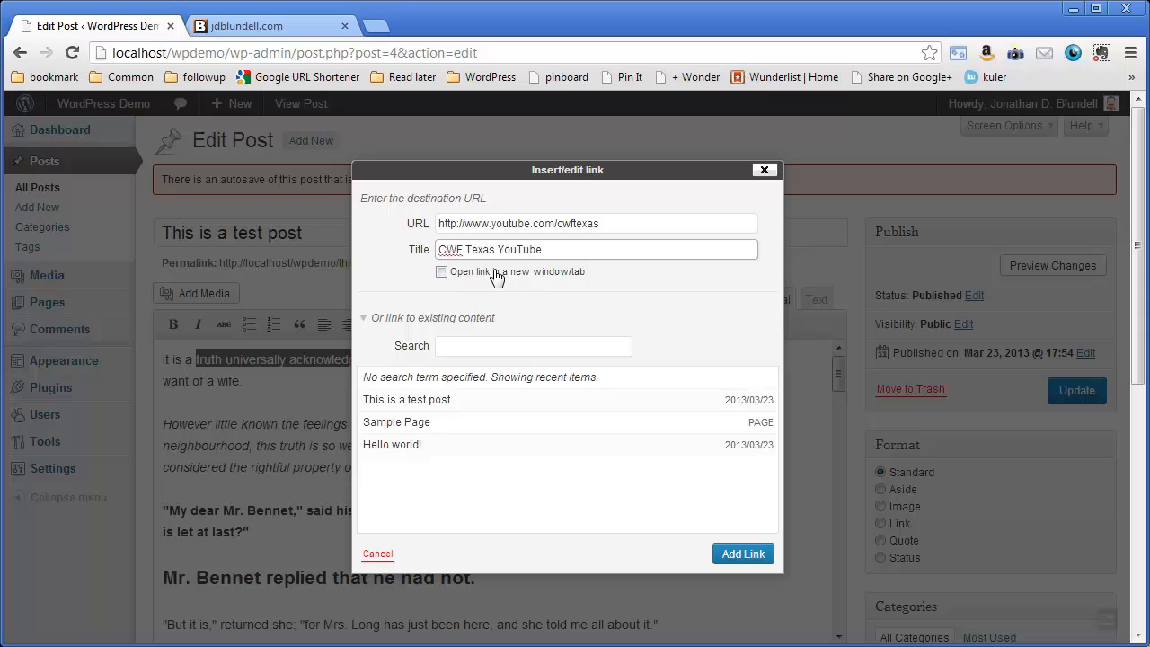
click(550, 280)
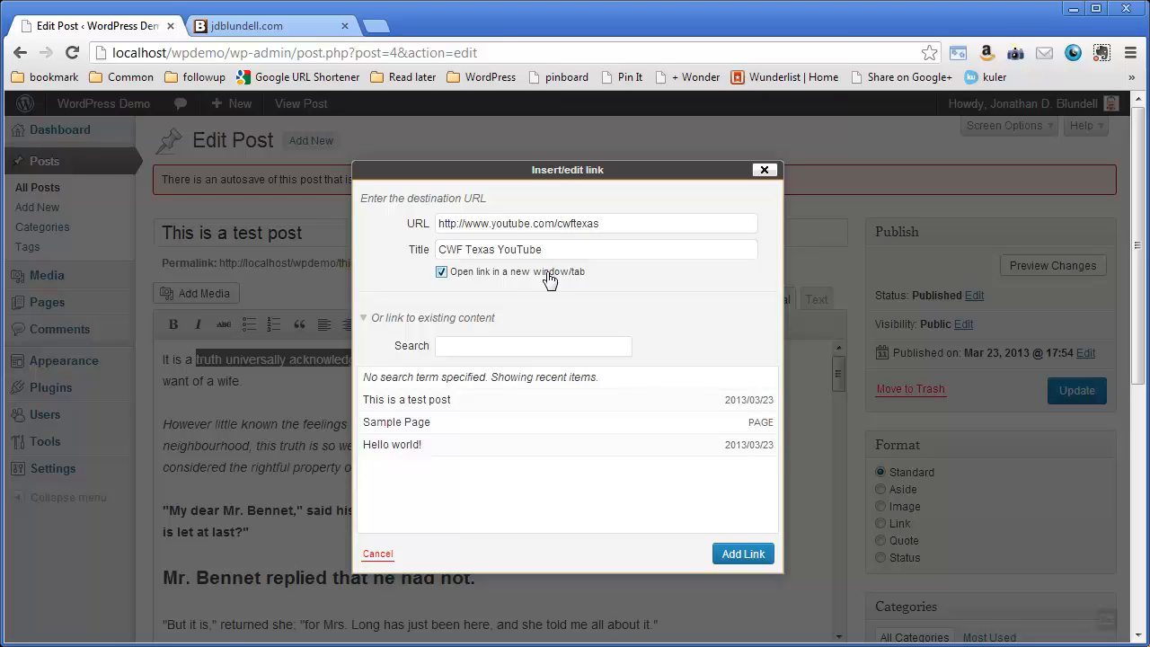
click(548, 279)
click(535, 281)
click(377, 553)
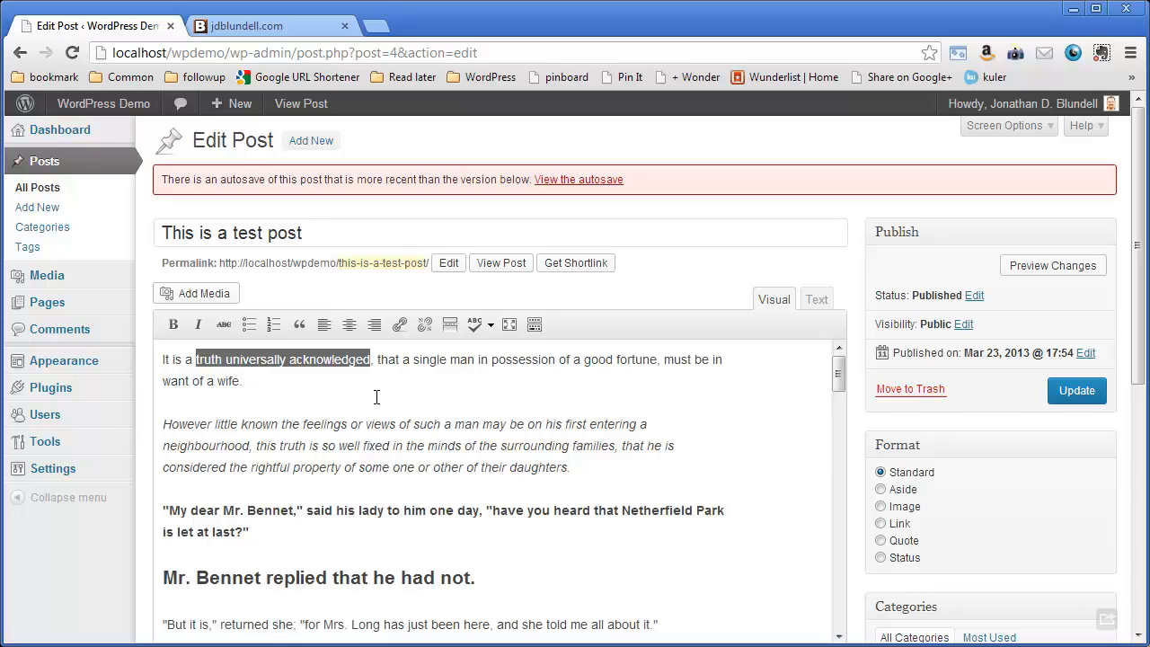
- Open the link settings for the selected phrase with the list of existing content expanded
click(401, 327)
click(371, 319)
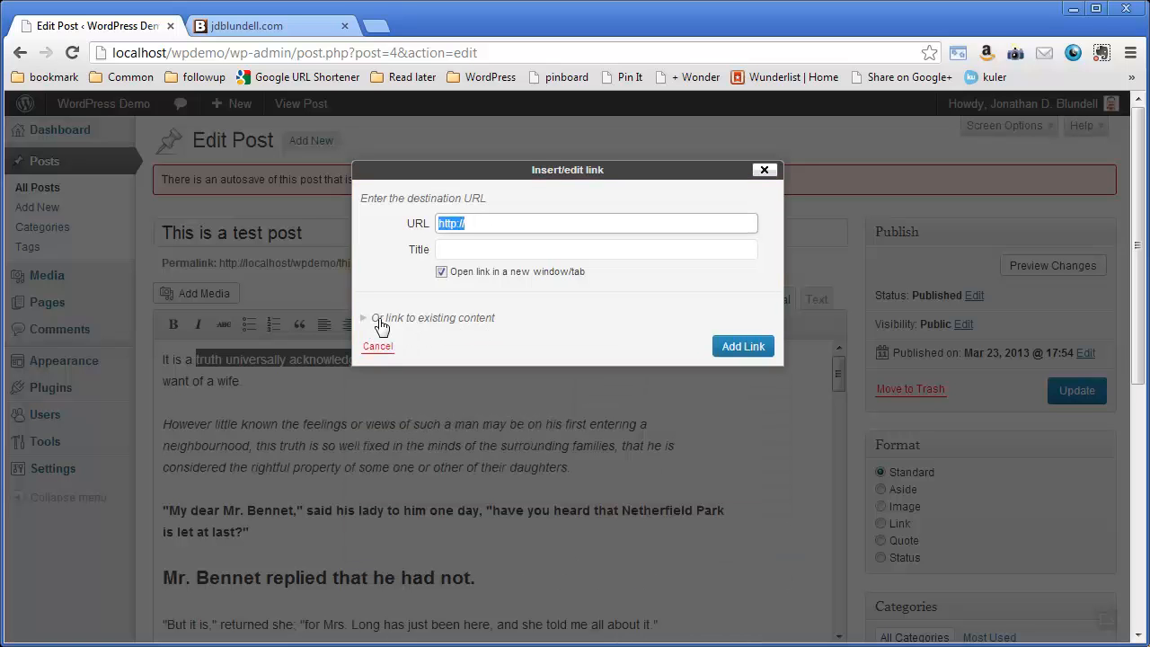
click(364, 319)
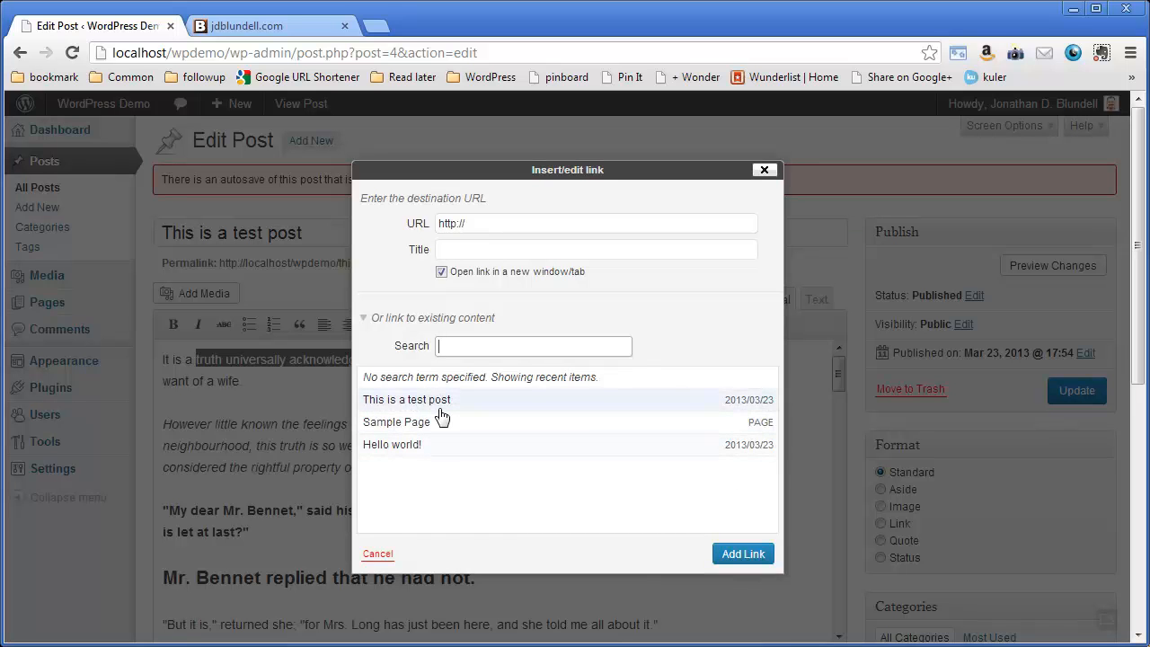
- Try Hello world!, Sample Page and This is a test post in turn as the link's destination
click(449, 458)
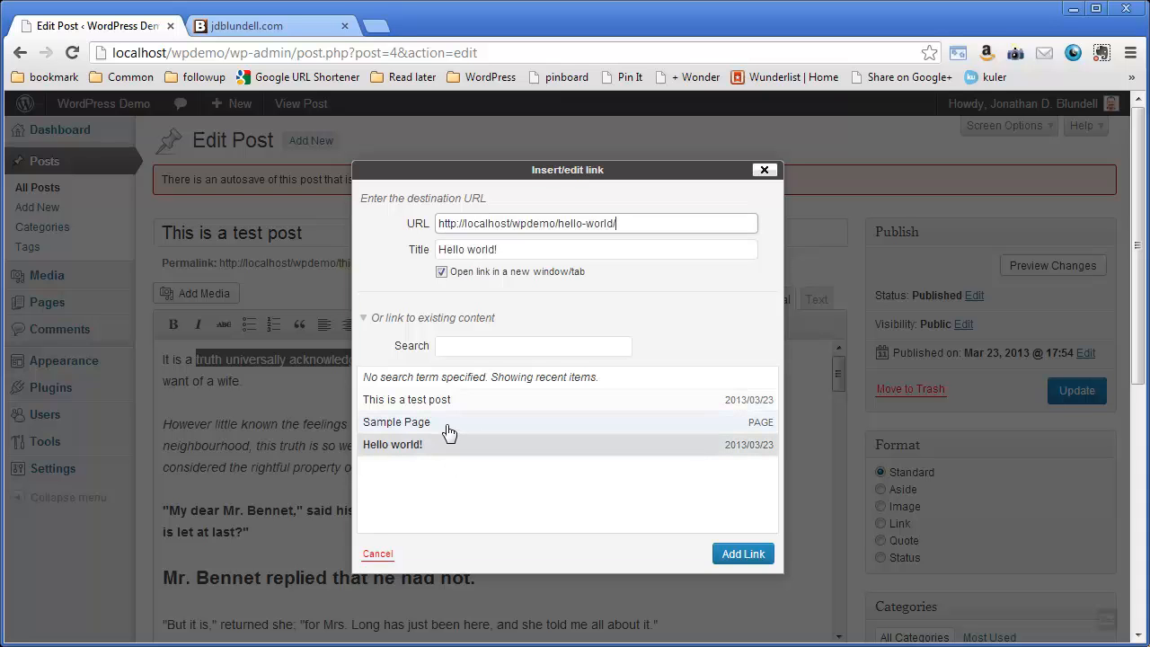
click(449, 430)
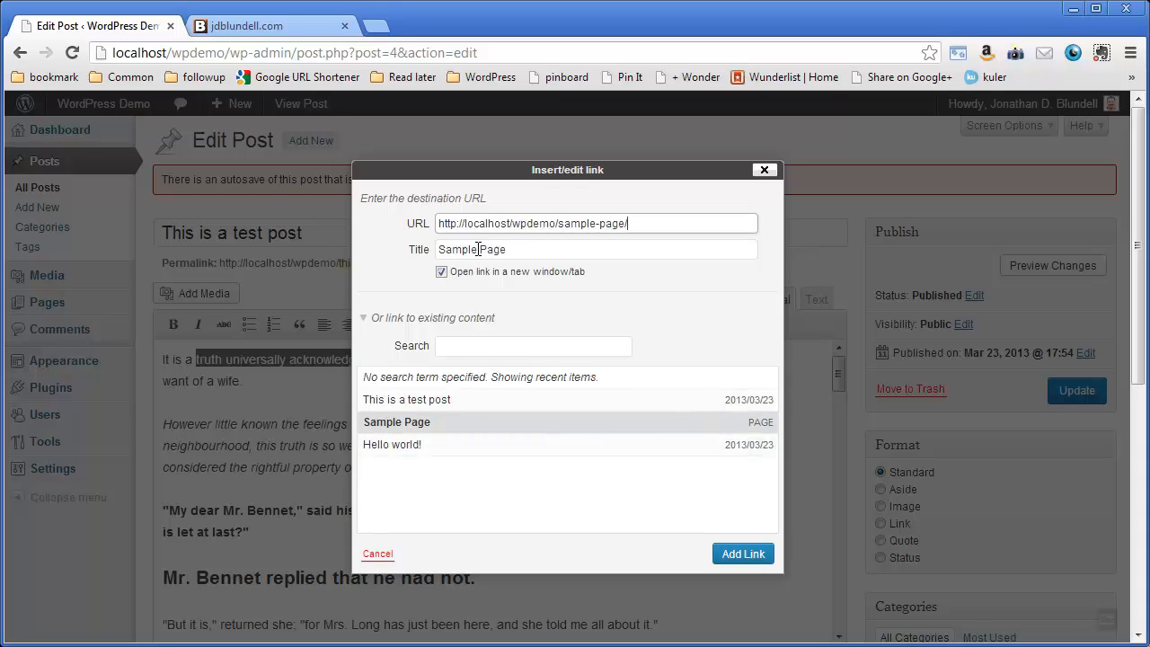
click(454, 403)
click(410, 444)
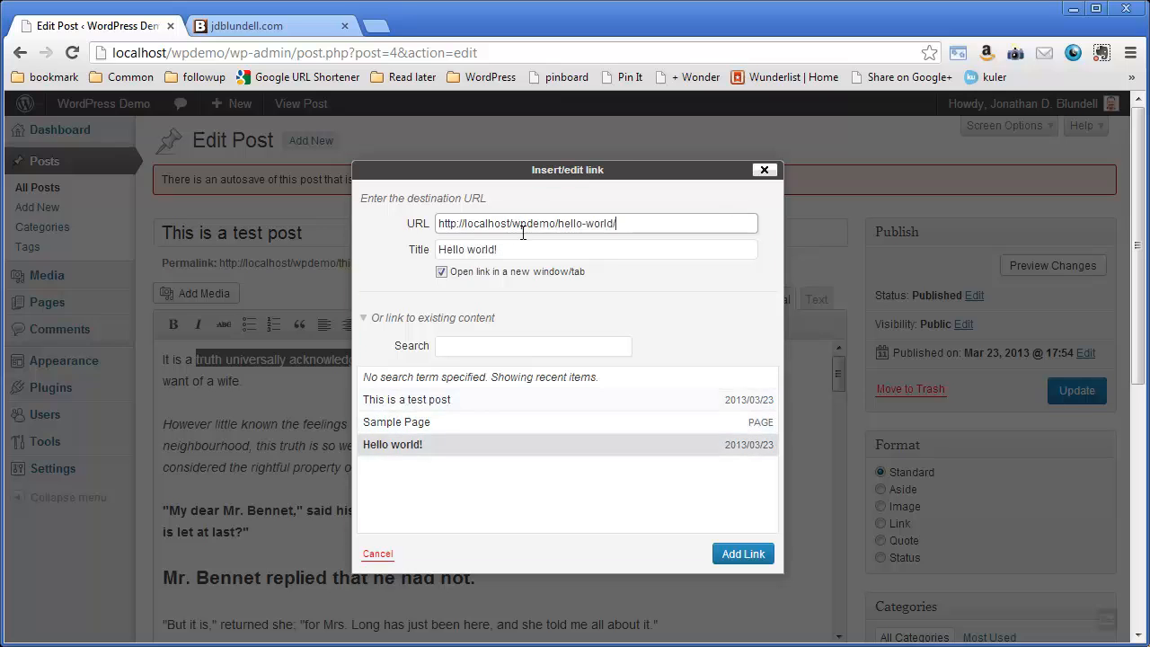
click(439, 421)
click(439, 408)
click(432, 446)
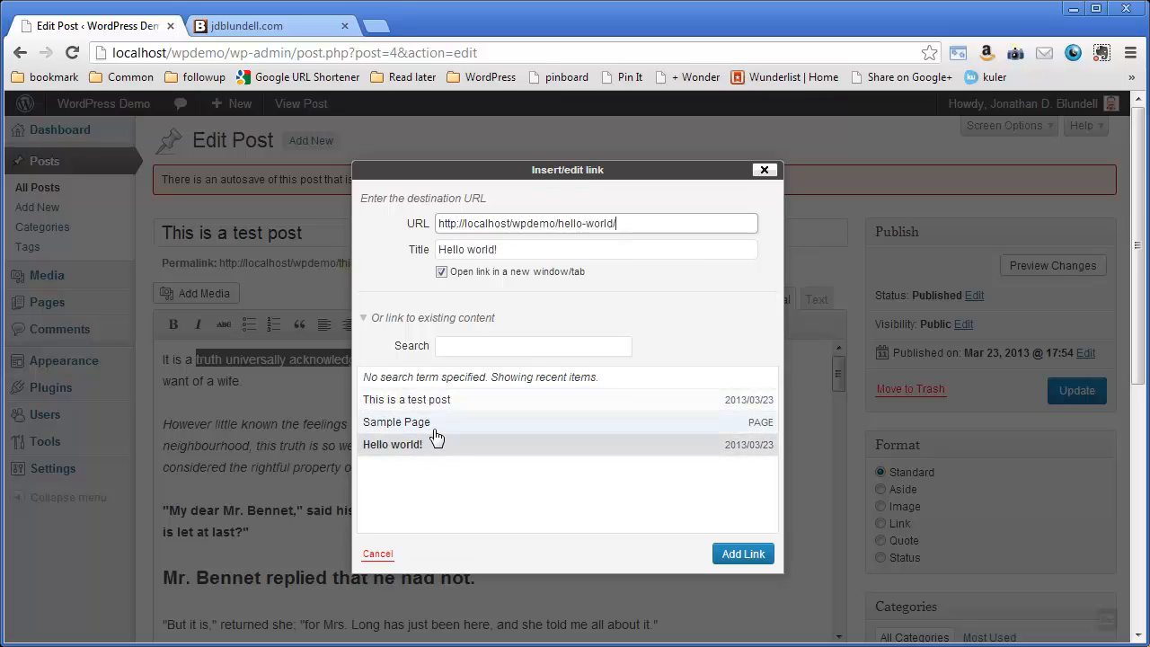
- Link the selected phrase to the existing Sample Page, with opening in a new window/tab turned off
click(436, 431)
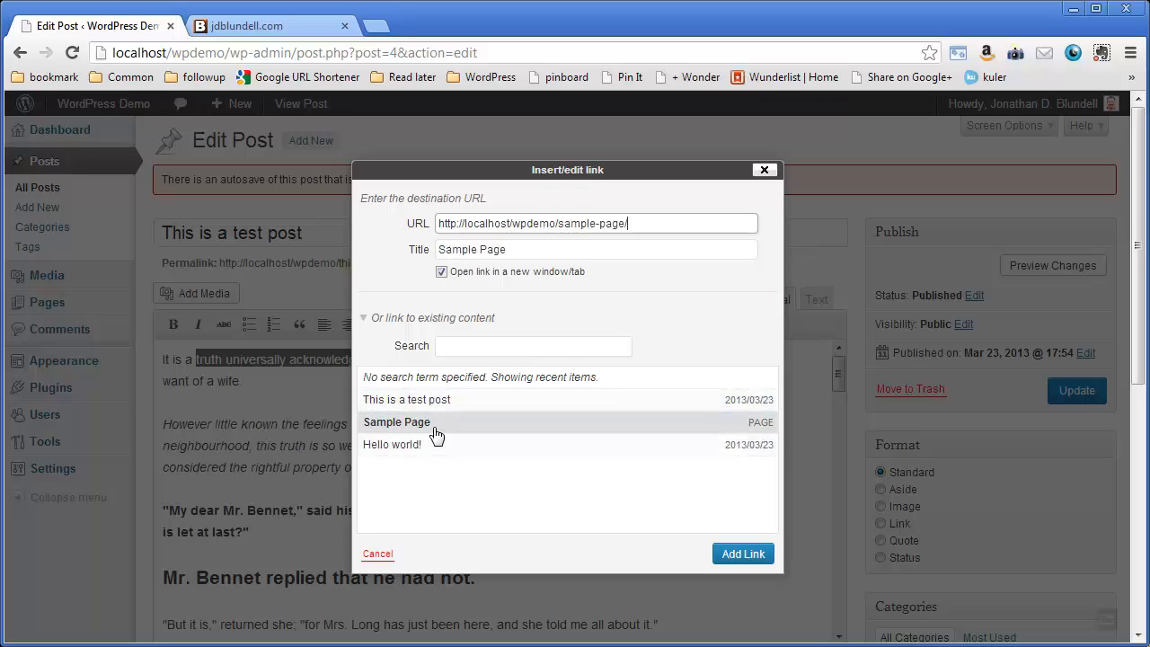
click(441, 272)
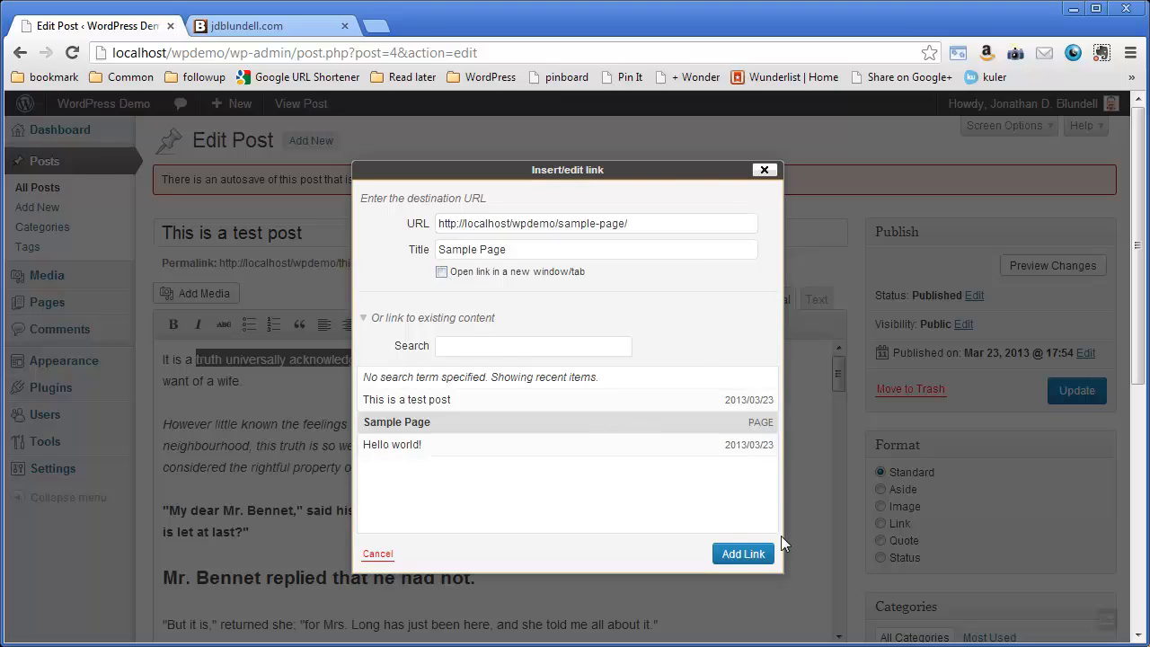
click(742, 553)
click(436, 355)
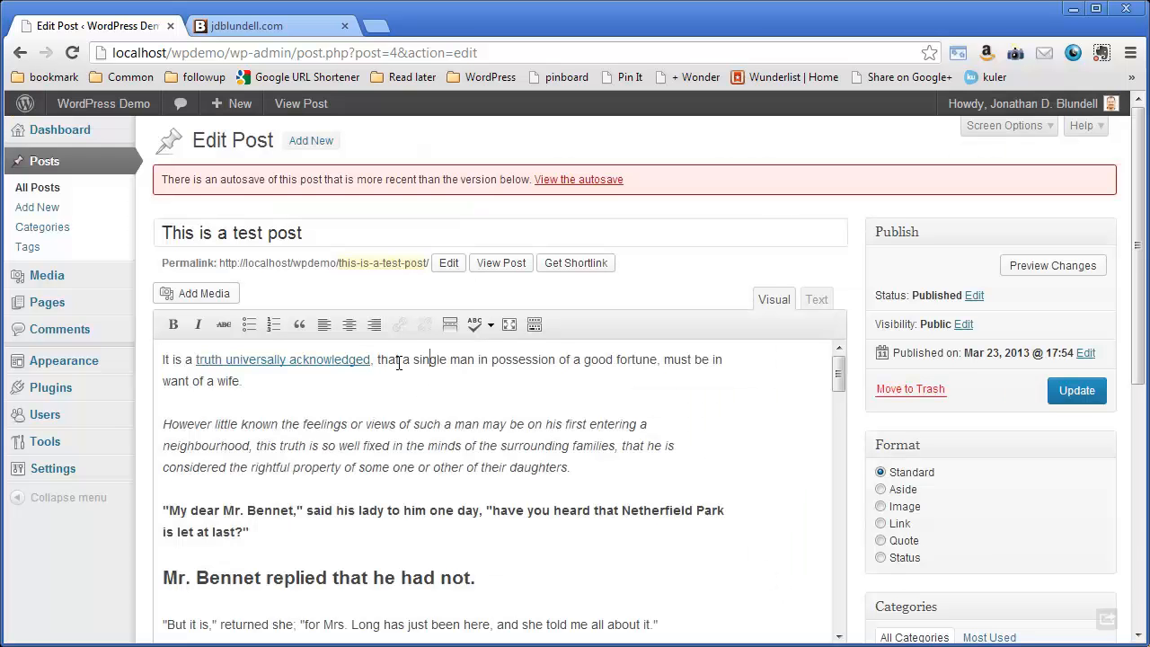
- Preview the post's changes, follow the "truth universally acknowledged" link to check its destination, and close the preview
click(1025, 275)
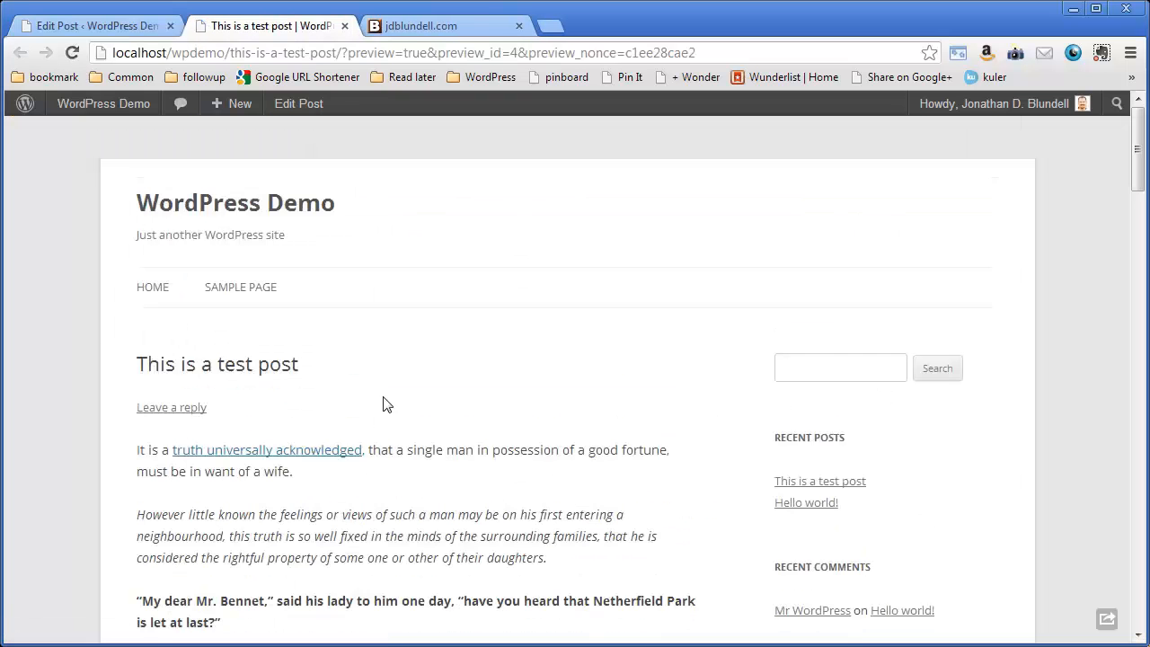
click(301, 460)
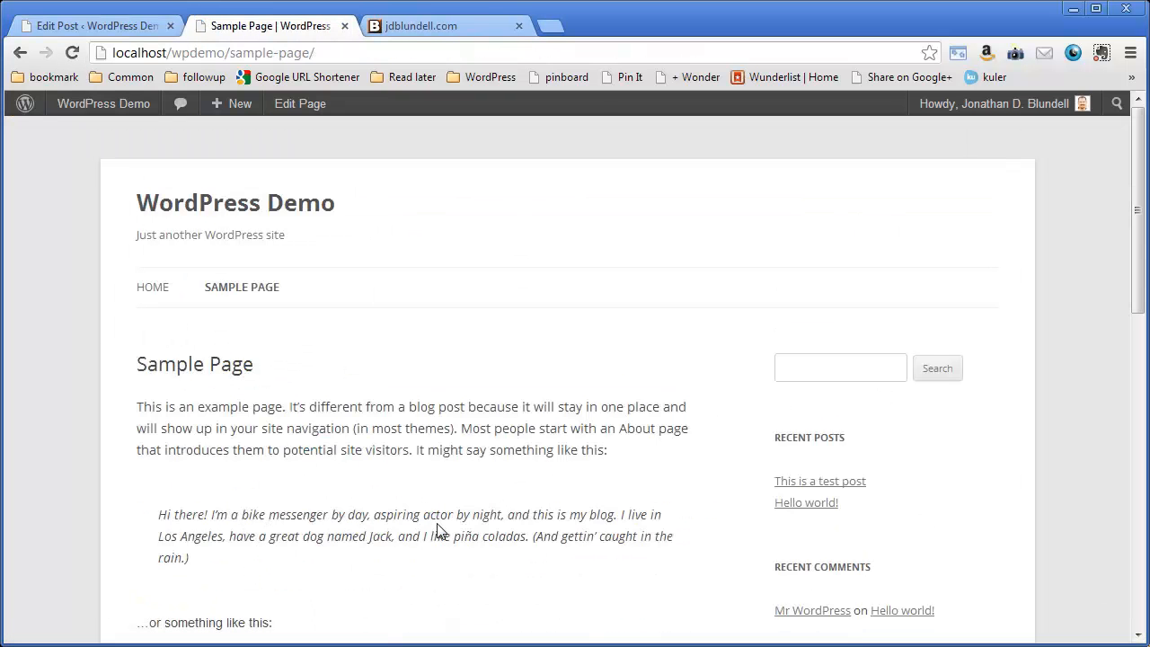
scroll(501, 478, down, 1)
scroll(501, 478, up, 1)
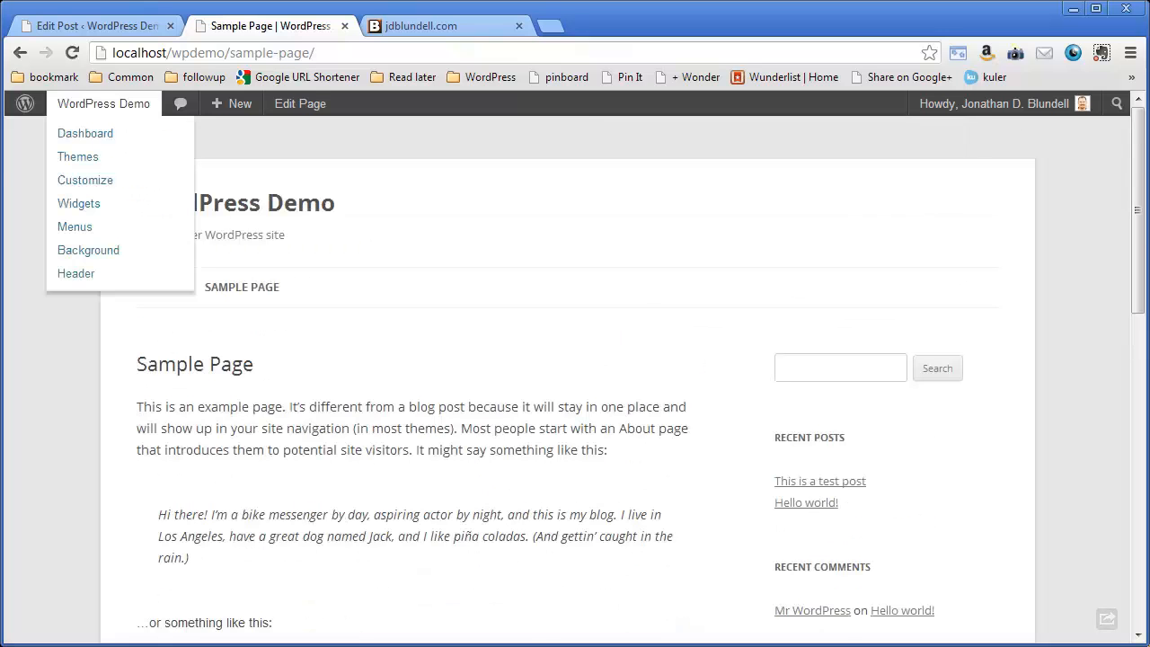
click(344, 26)
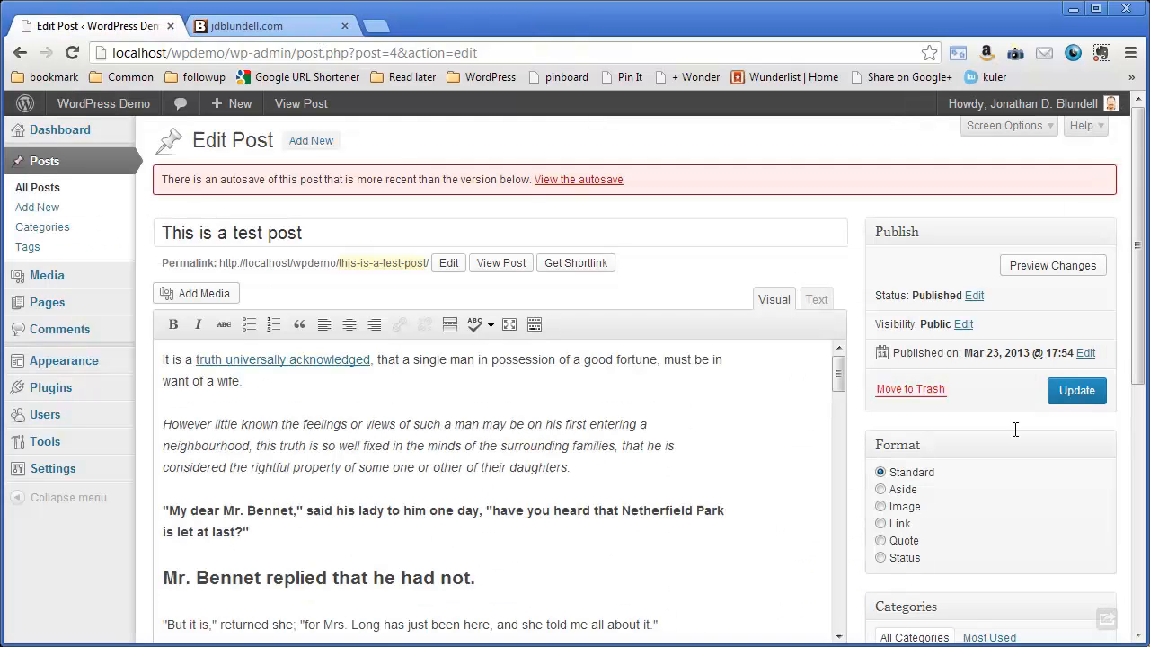
- Update the post and test its "truth universally acknowledged" link on the published page before returning to the editor
click(1078, 396)
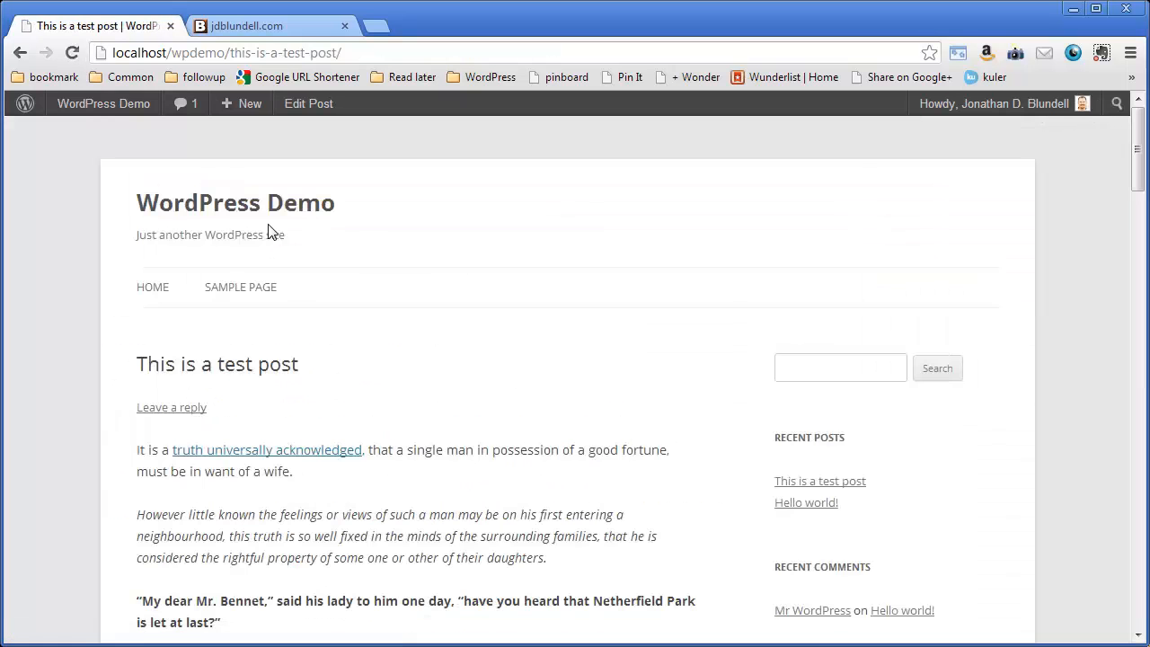
scroll(288, 251, down, 2)
click(297, 281)
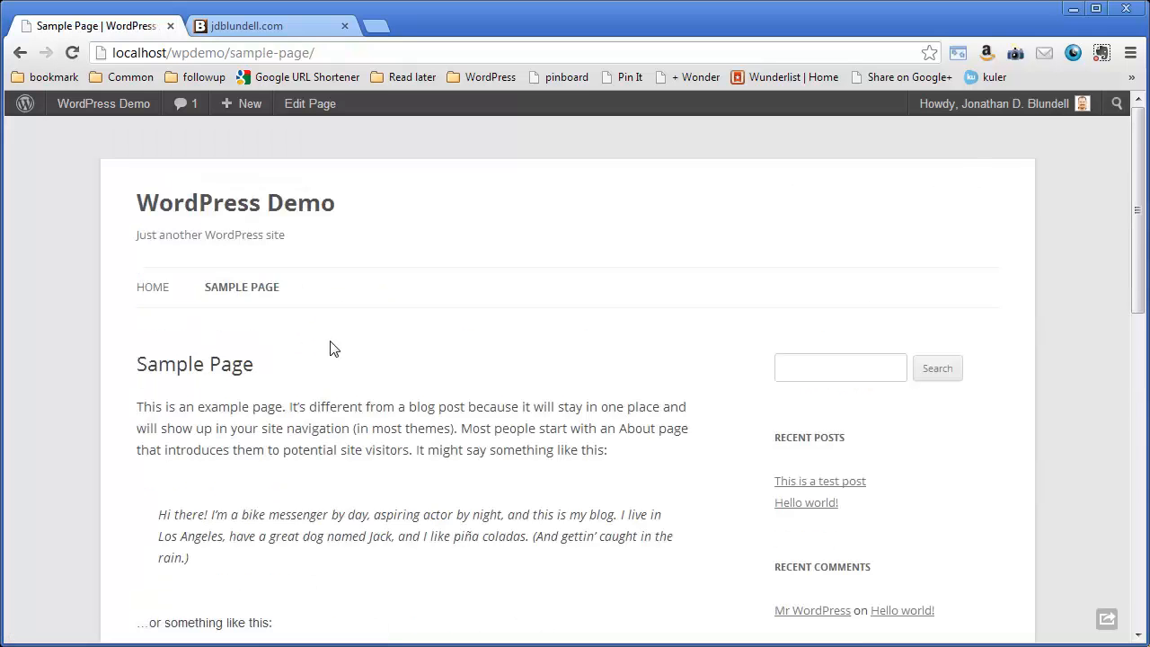
scroll(488, 305, down, 5)
scroll(489, 367, up, 4)
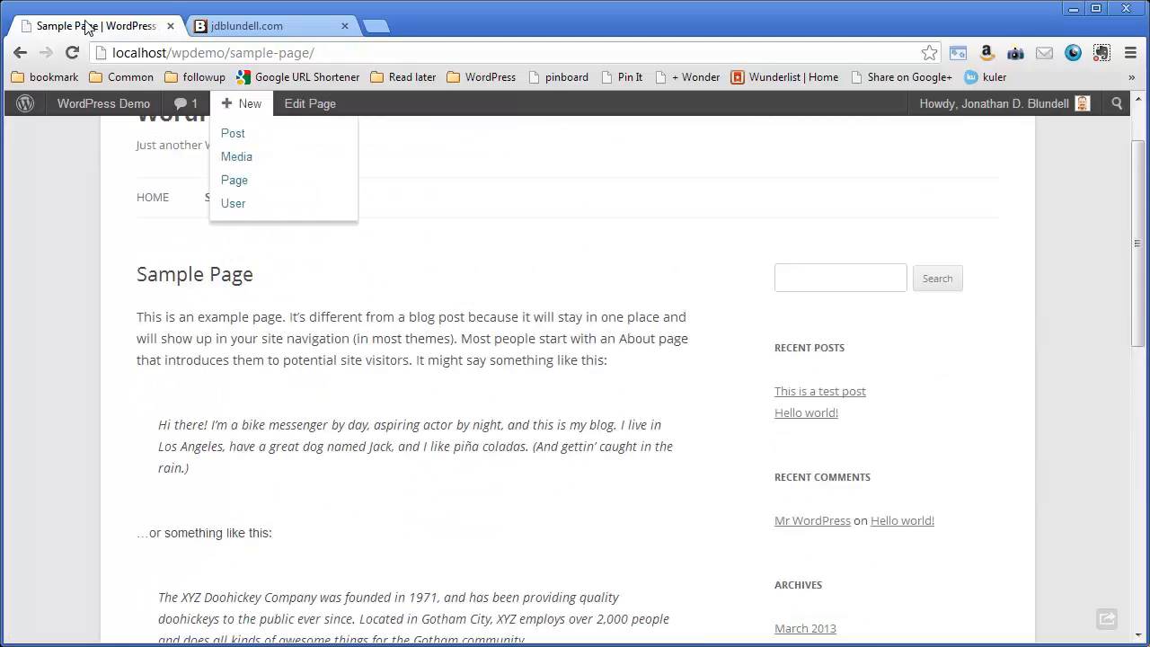
scroll(614, 474, up, 1)
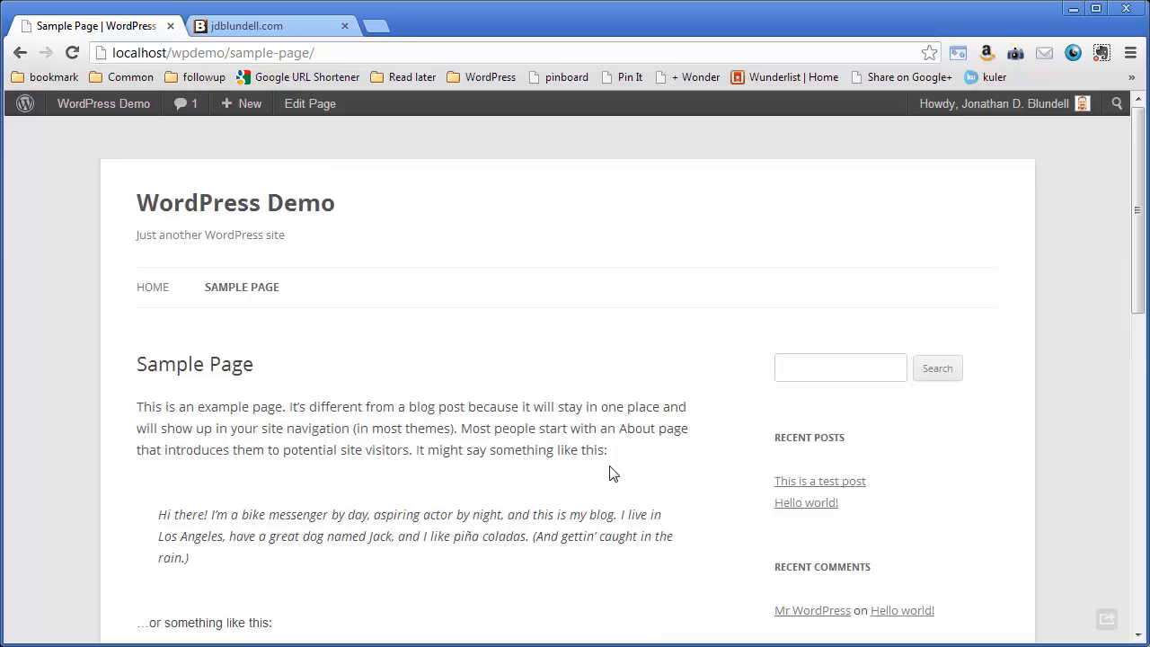
click(20, 53)
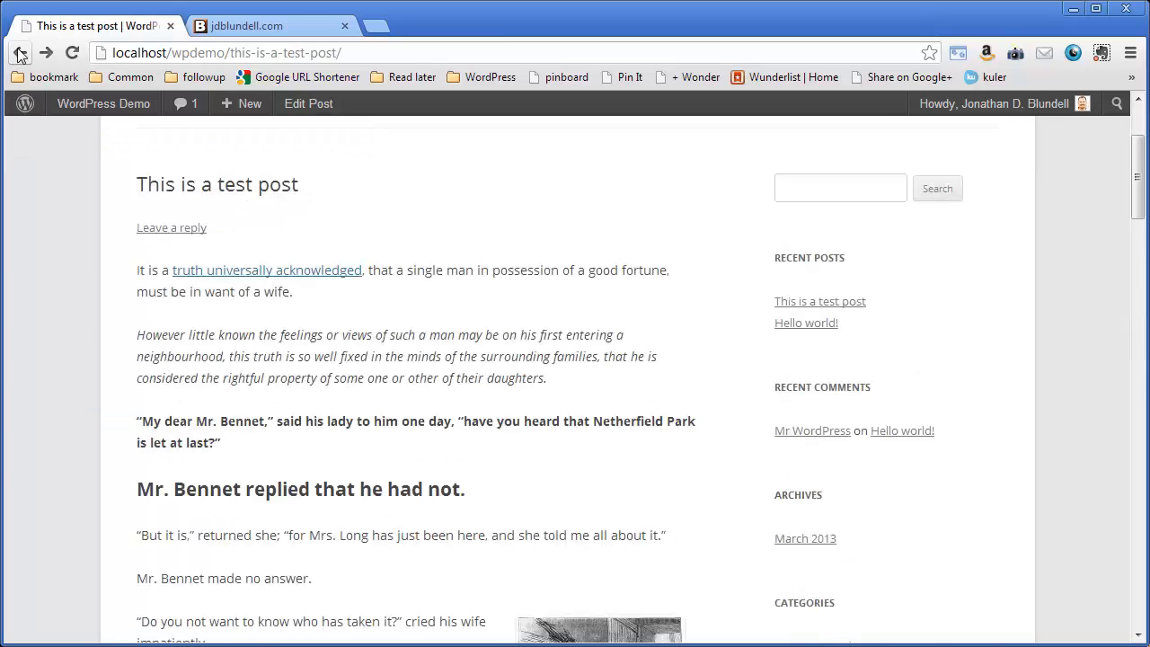
click(20, 53)
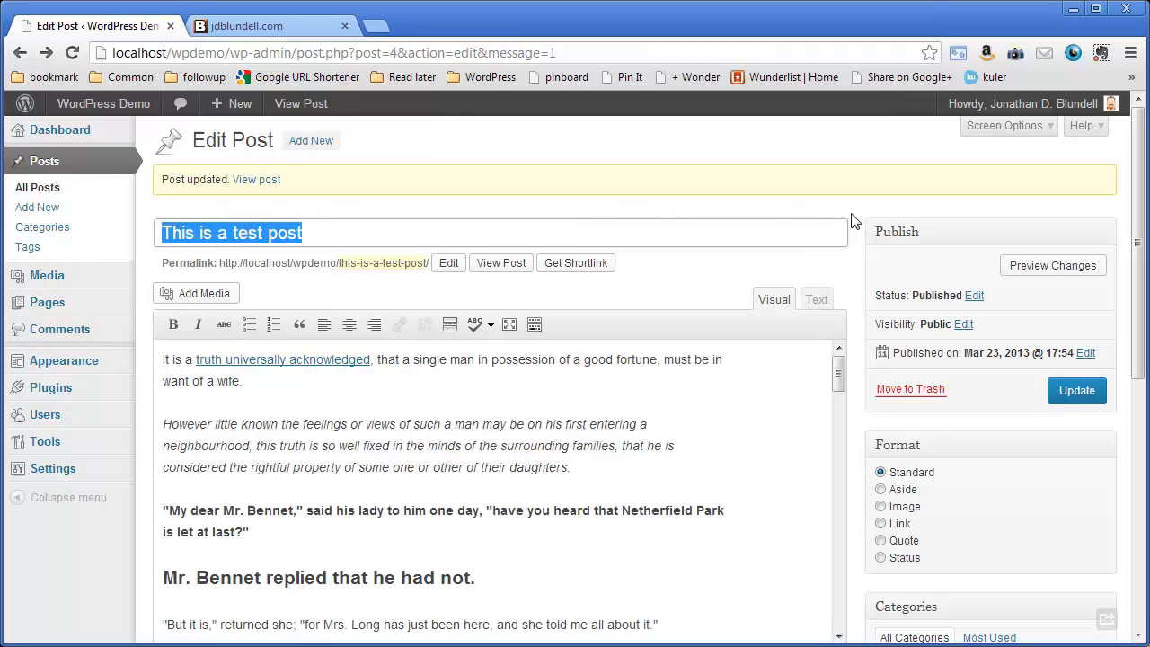
- Create a category named Bennet without a parent for the post and remove the post from Uncategorized
scroll(853, 222, down, 3)
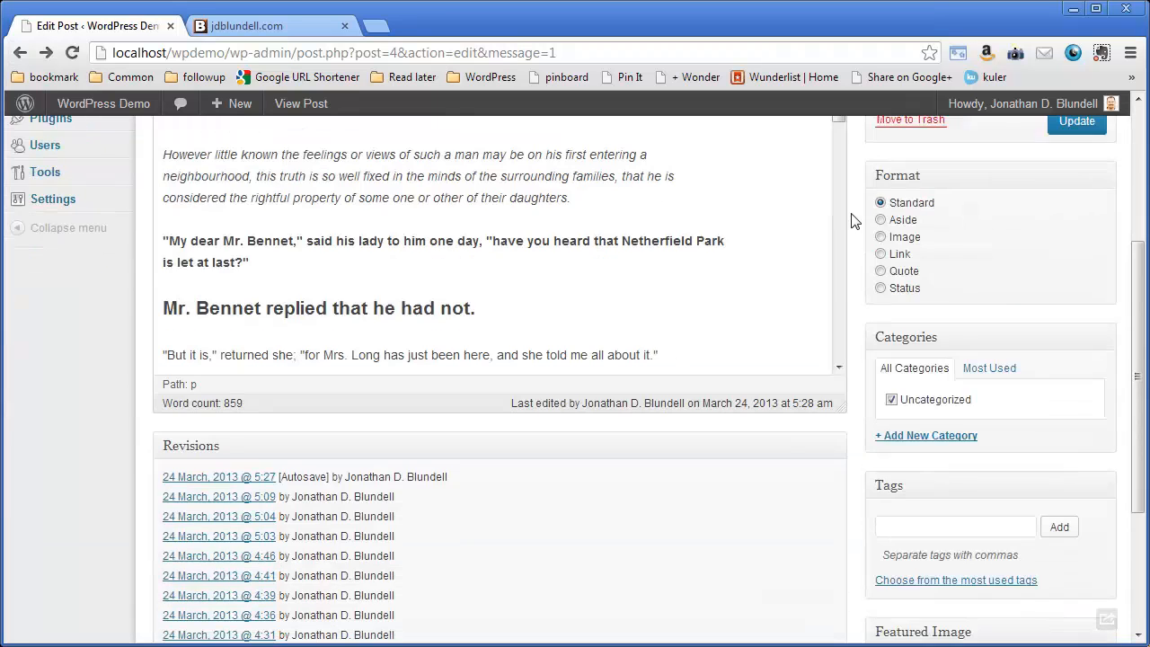
click(950, 438)
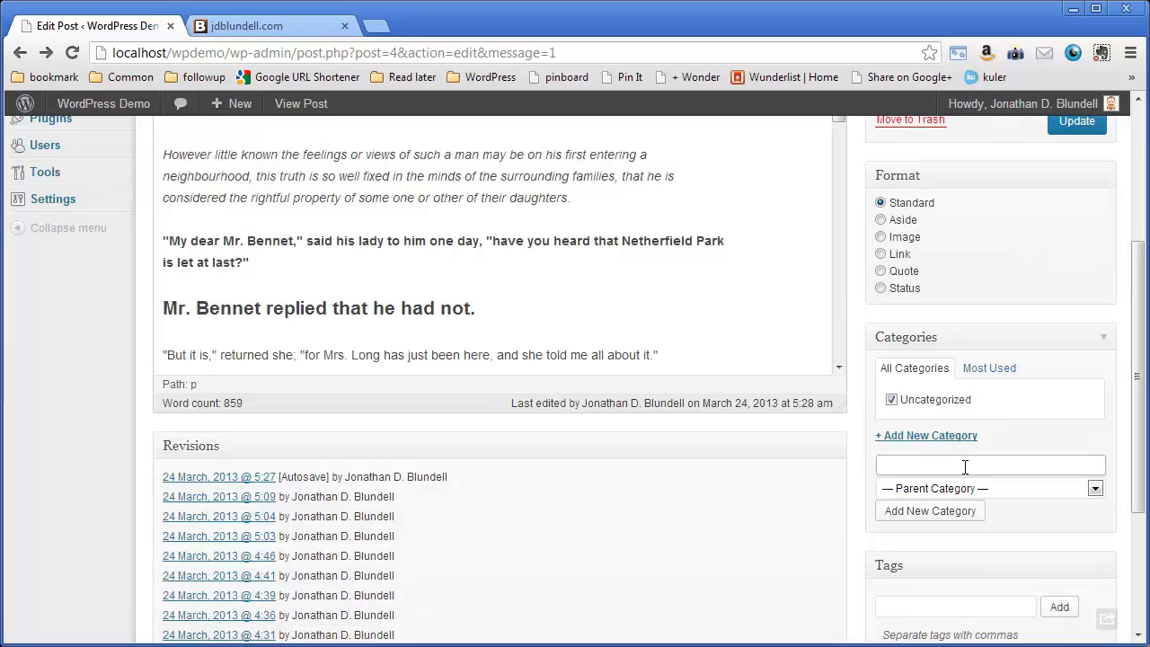
text(Bennet)
click(243, 308)
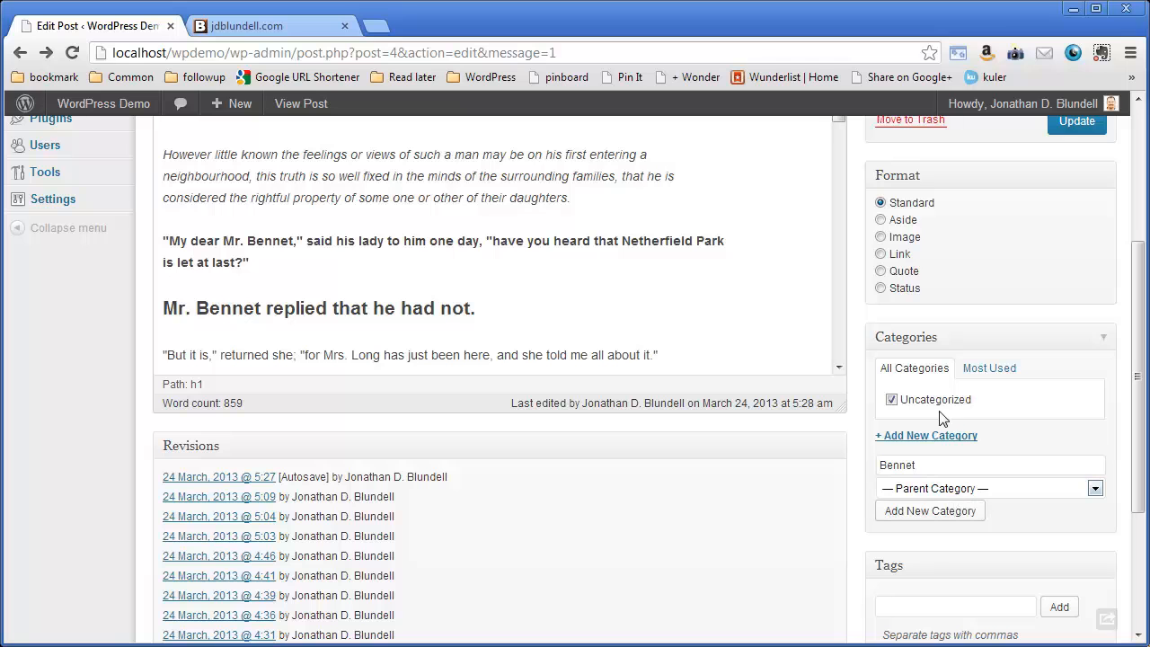
click(963, 492)
click(979, 509)
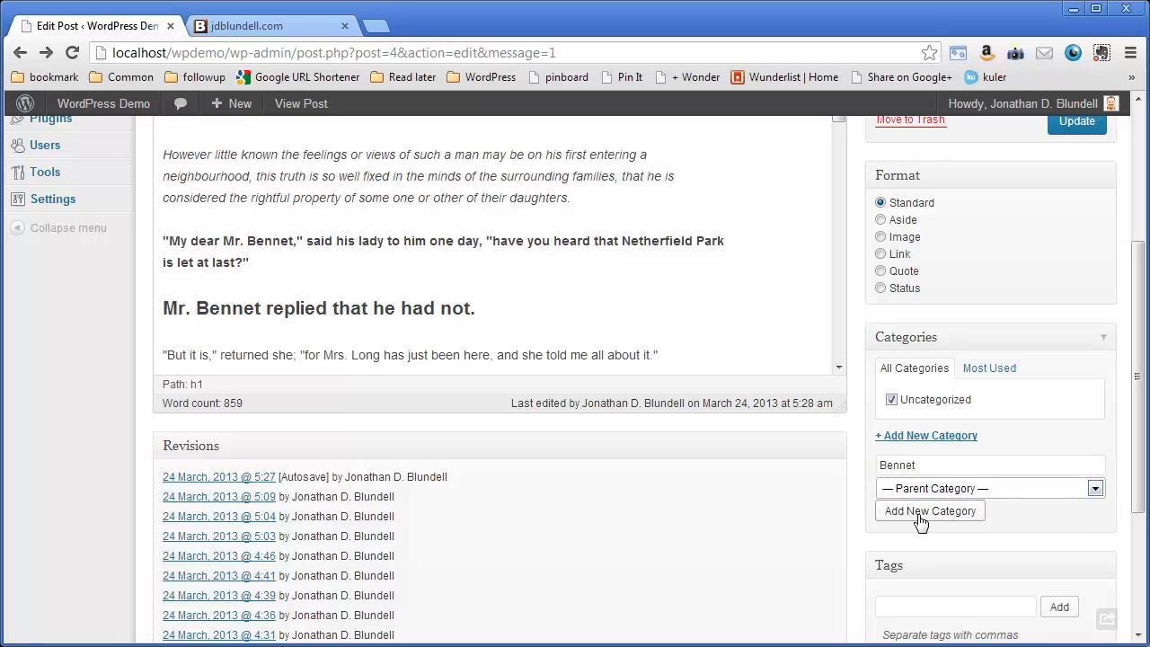
click(967, 511)
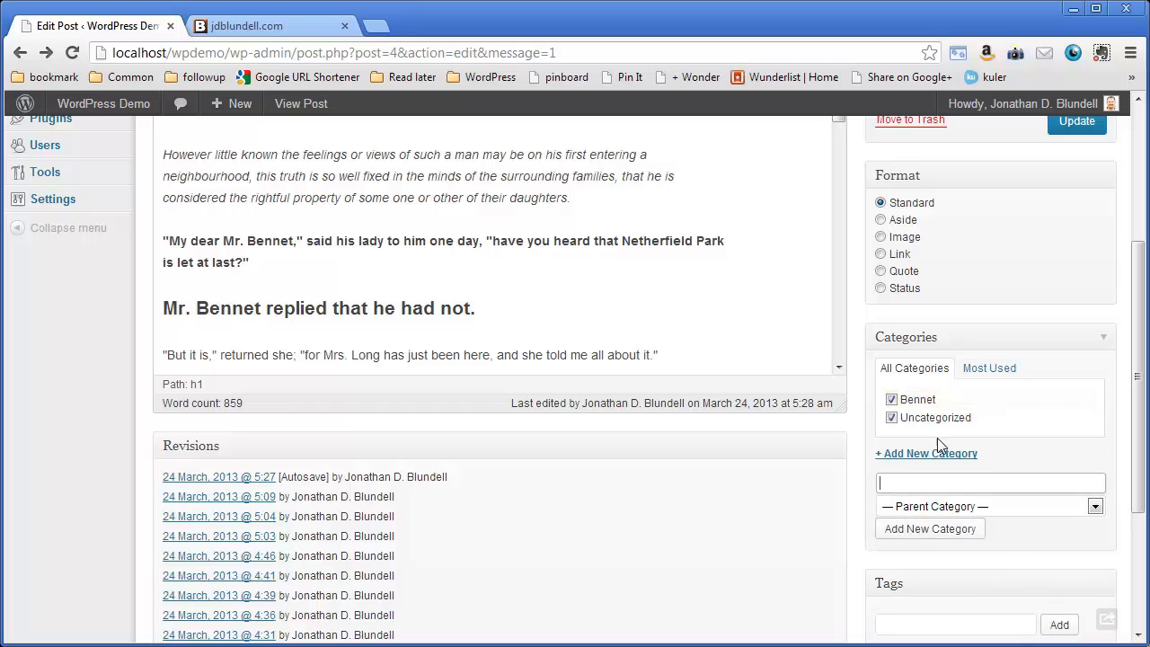
click(891, 418)
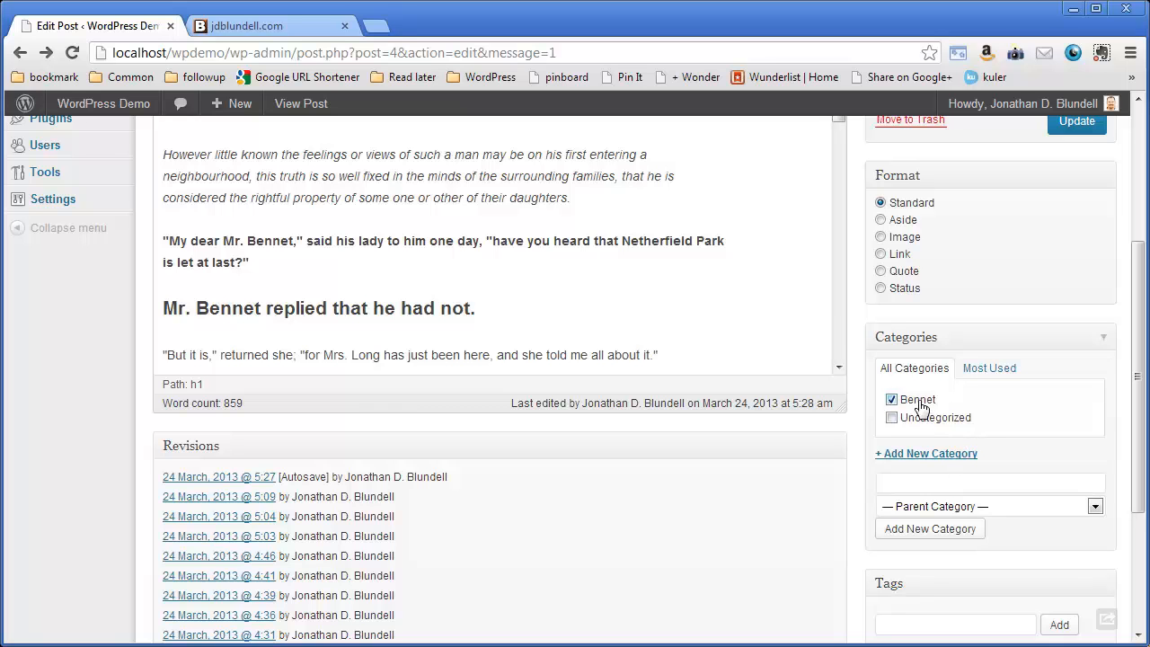
- Create a category named Long and assign it to the post alongside Bennet
drag(321, 355, 376, 356)
click(927, 484)
text(Long)
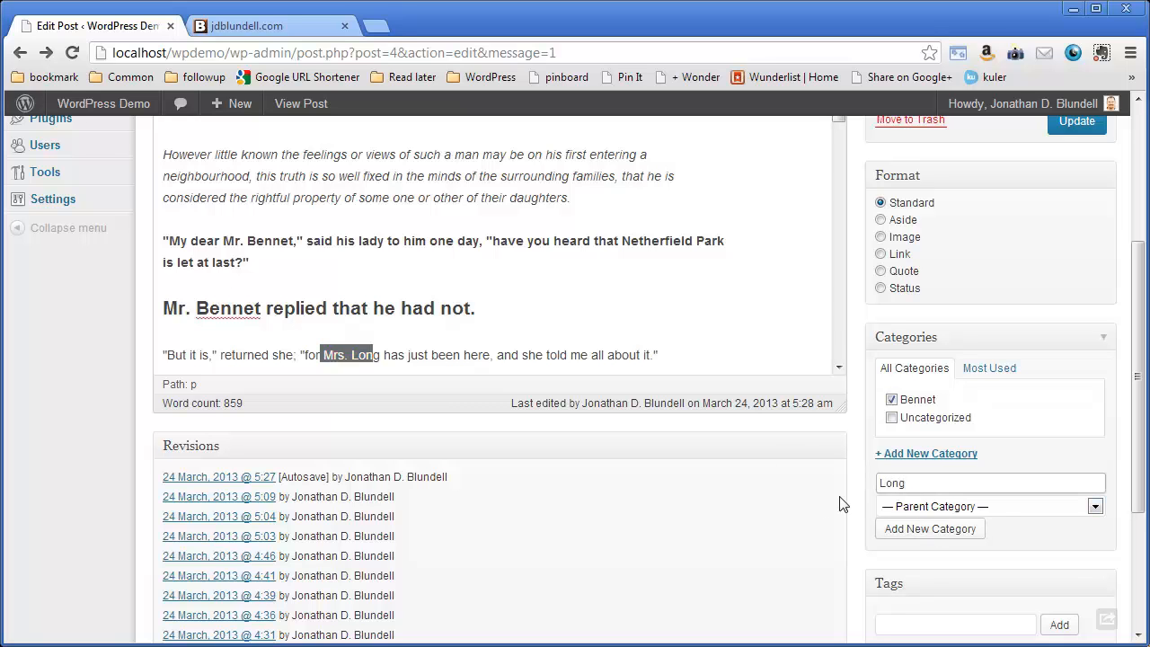
click(993, 511)
click(991, 531)
click(960, 539)
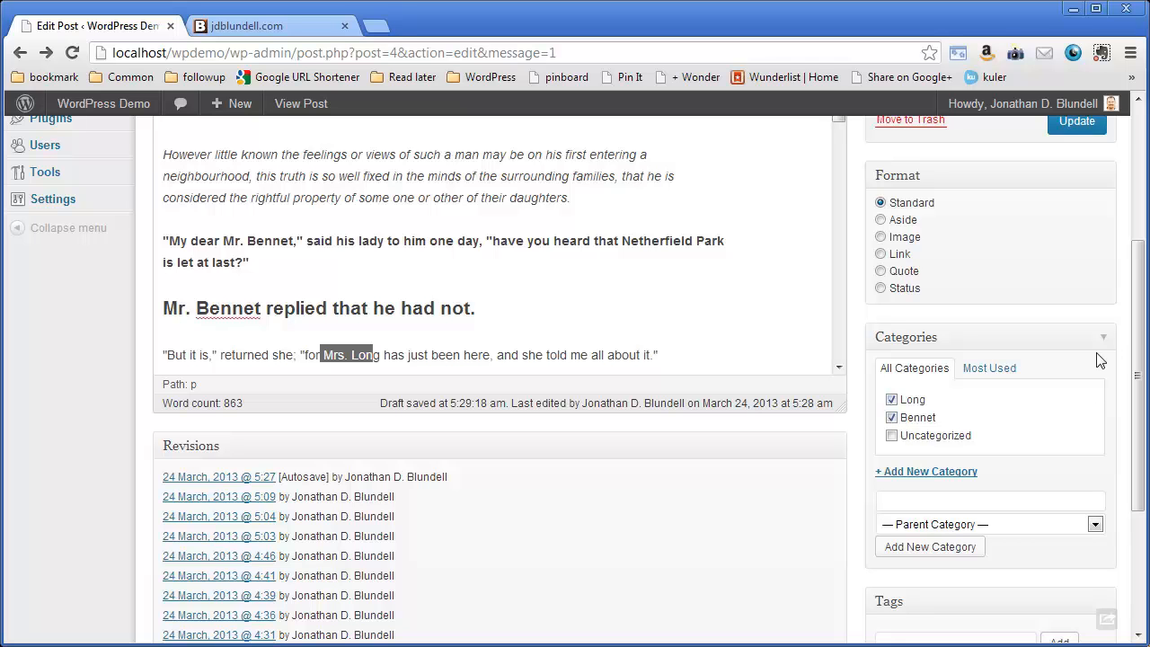
- Update the published post with the Long and Bennet categories selected
scroll(1099, 367, down, 3)
click(997, 490)
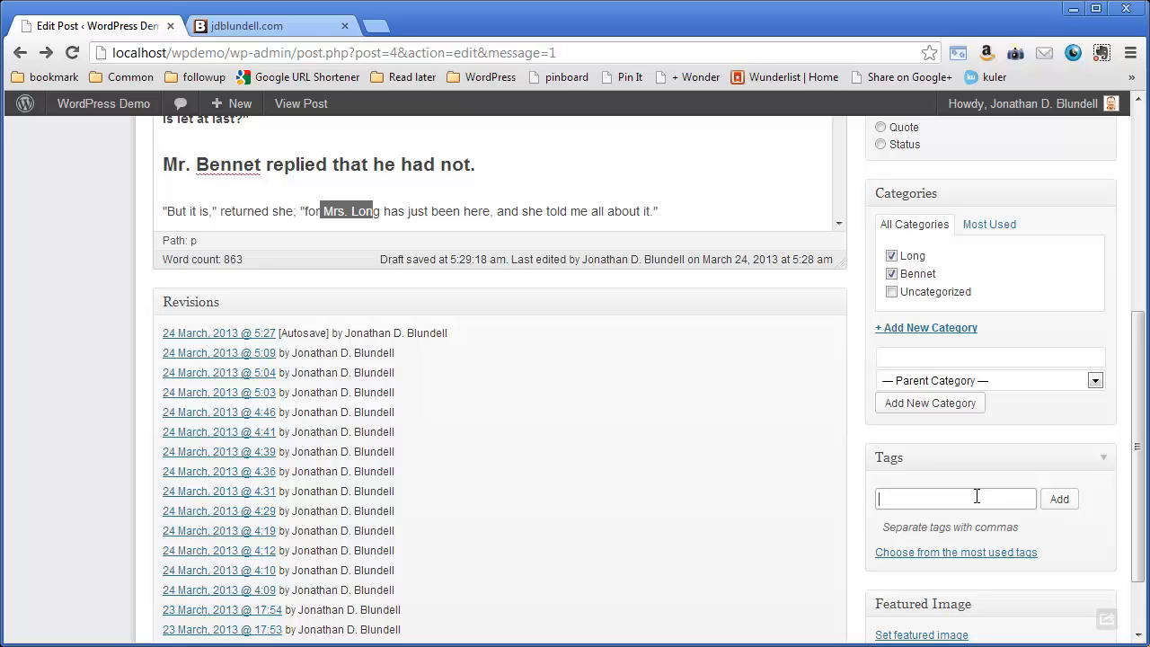
scroll(977, 497, up, 5)
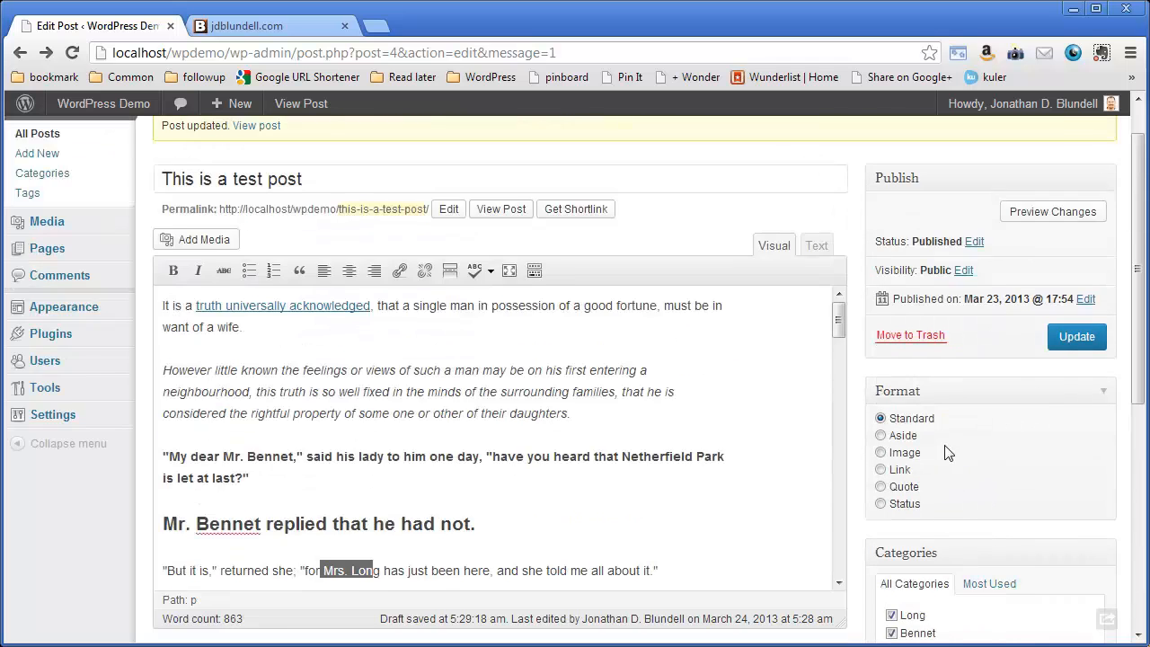
scroll(948, 543, down, 2)
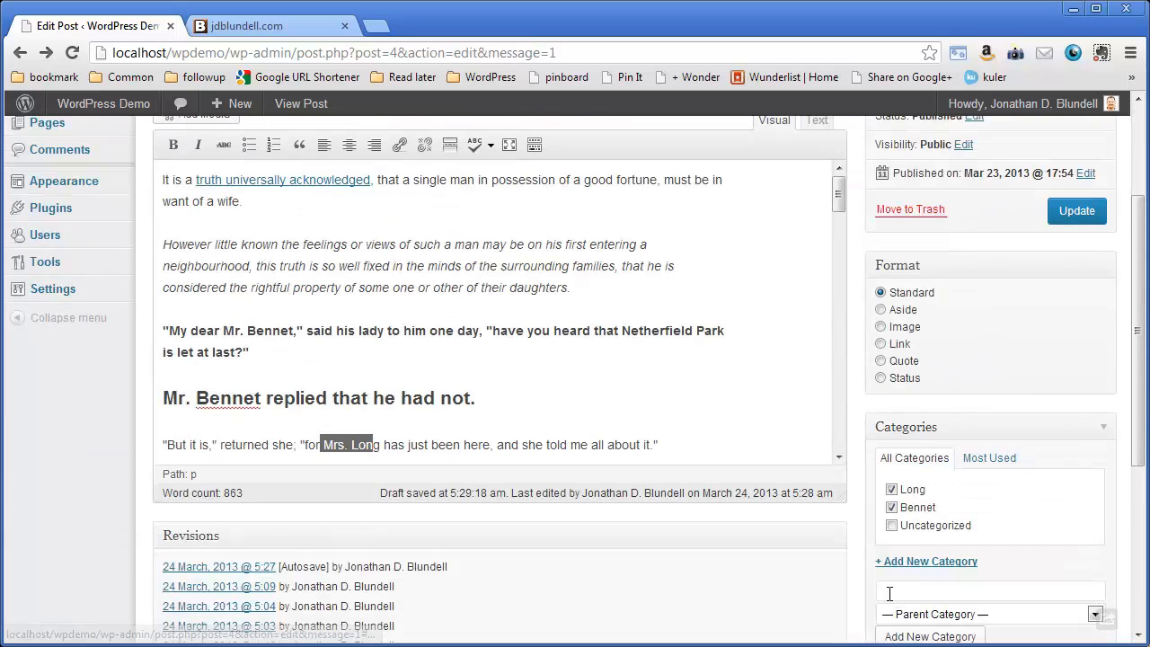
click(1088, 216)
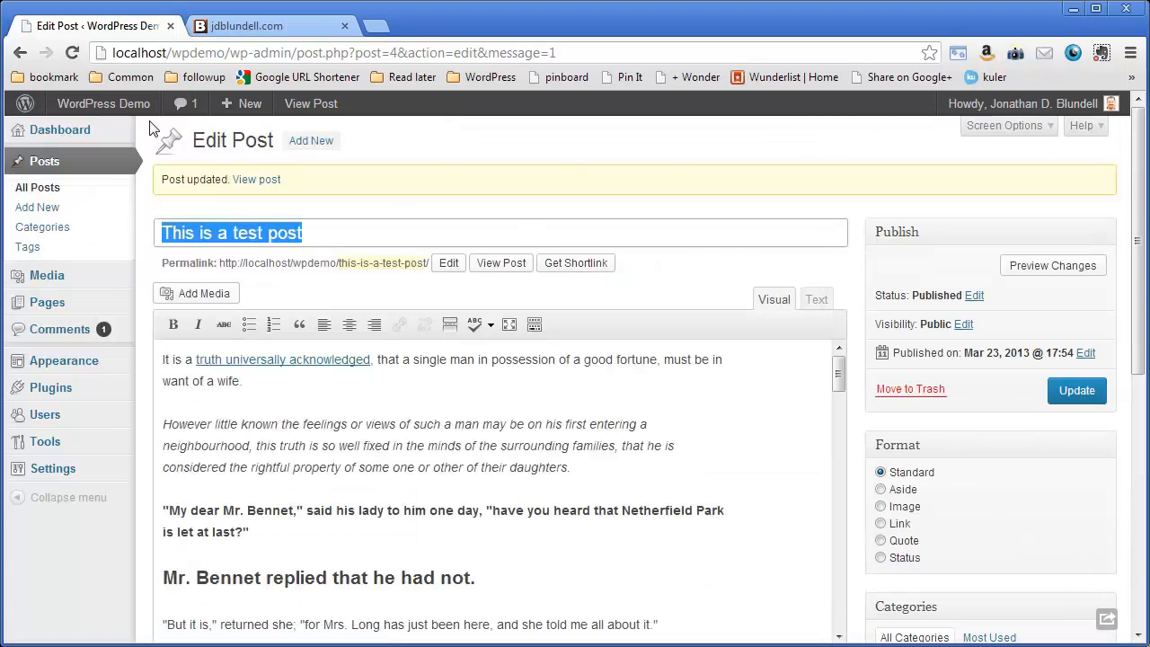
- View the published post and examine the category list in its sidebar
click(256, 179)
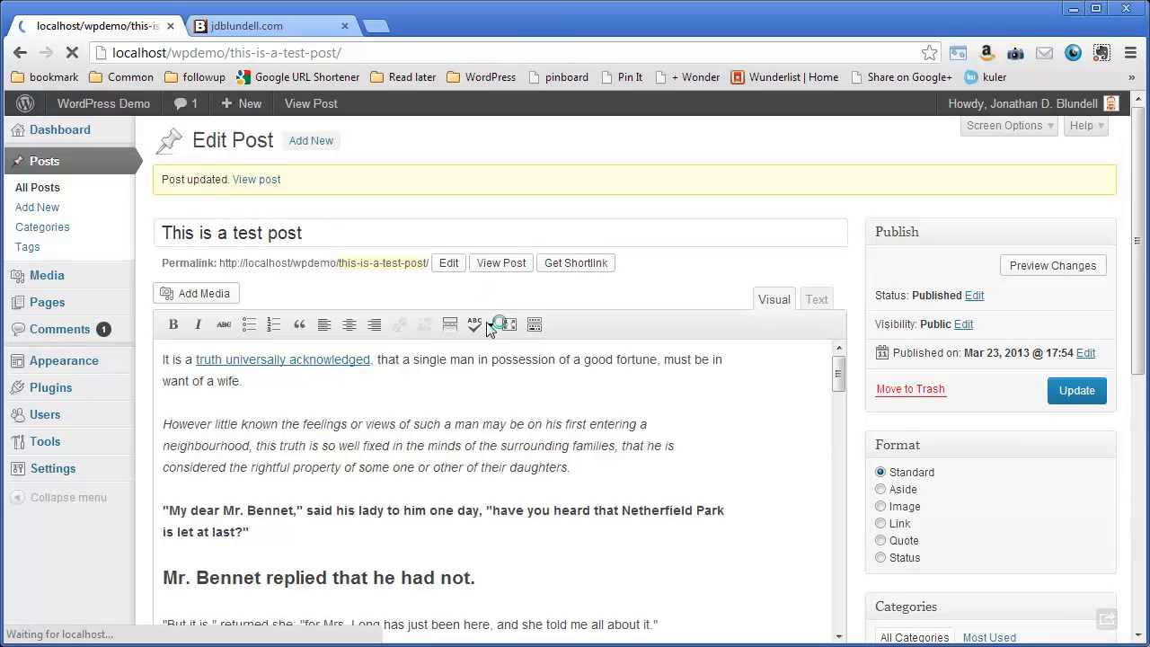
scroll(599, 328, down, 3)
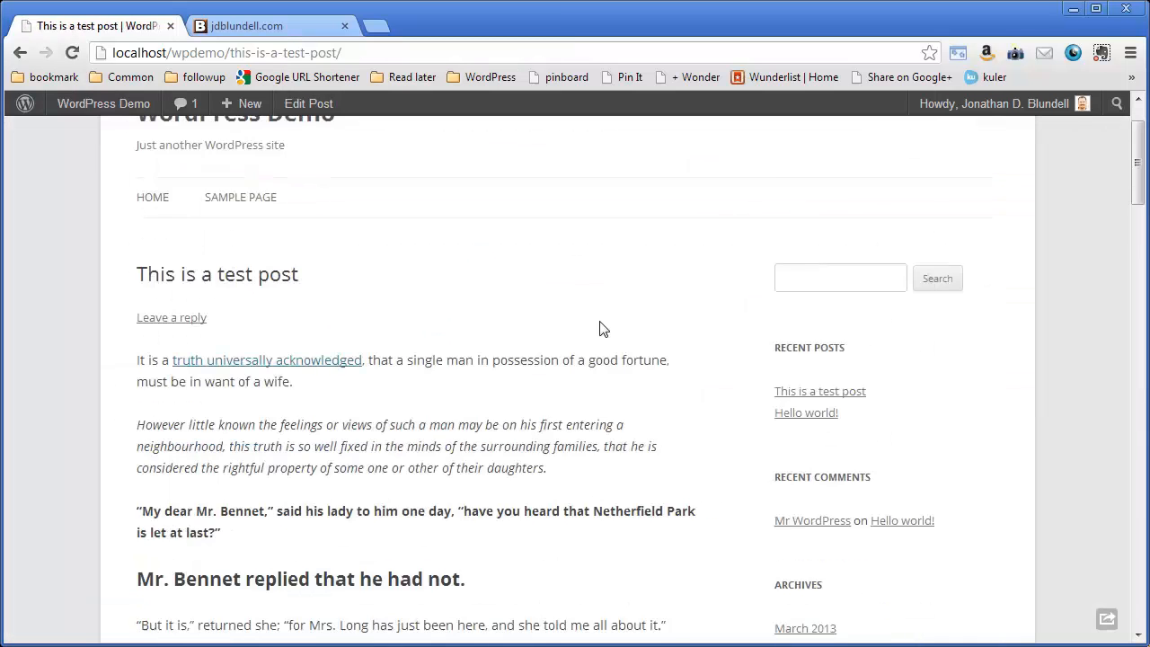
scroll(599, 328, down, 2)
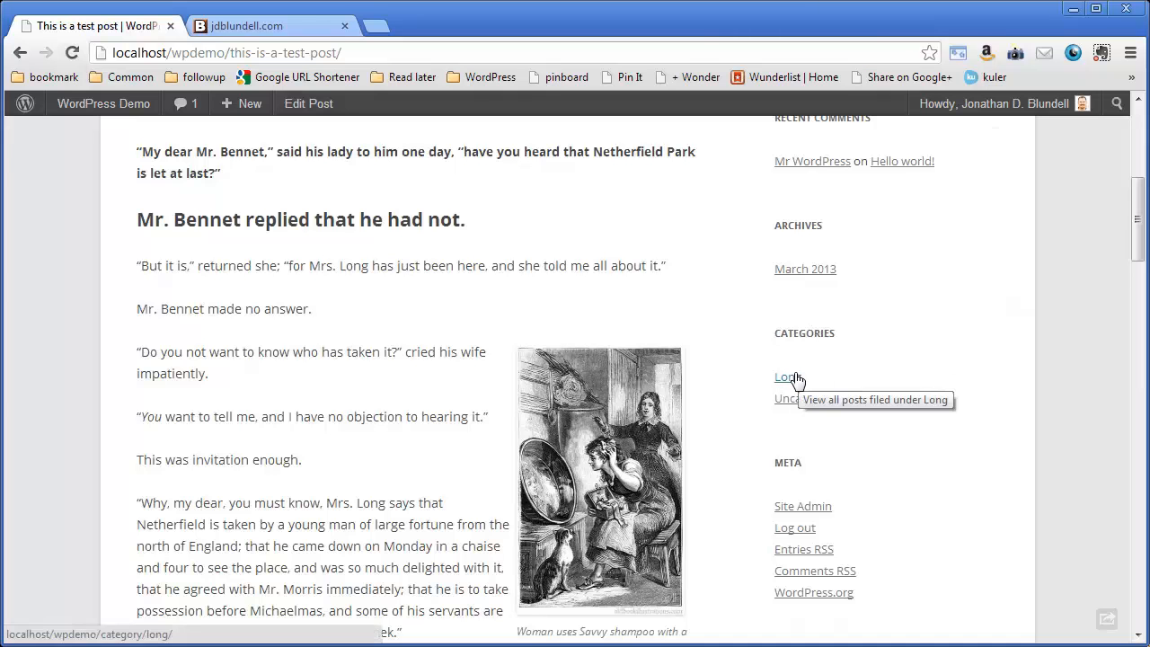
scroll(932, 433, down, 1)
scroll(898, 401, up, 1)
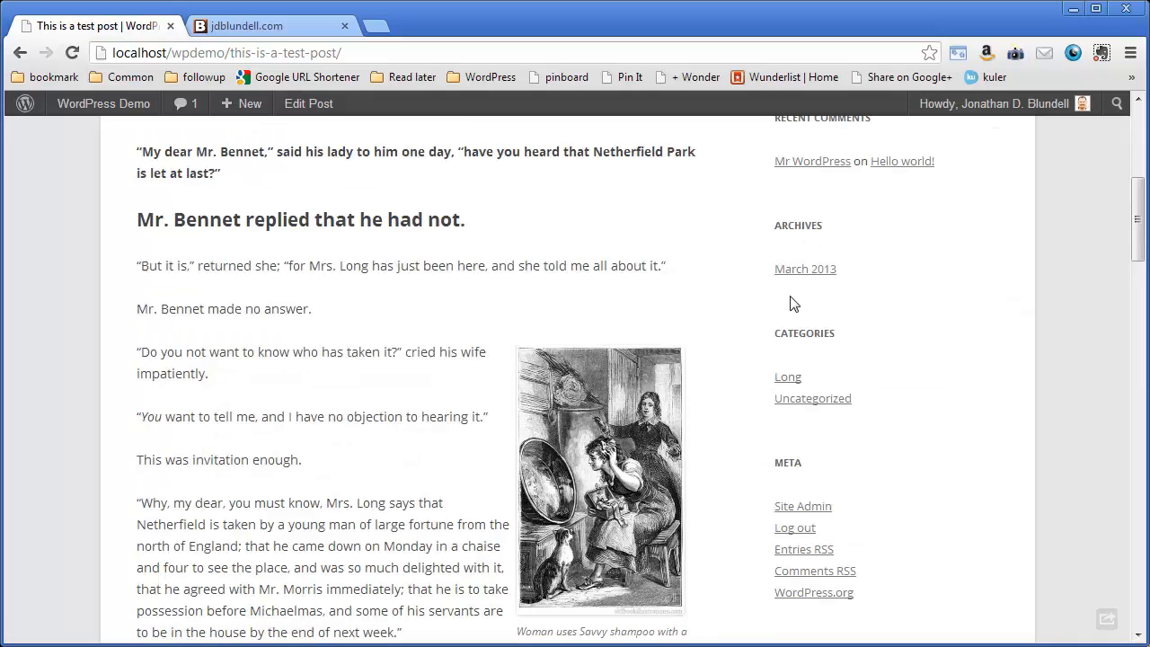
- Visit the Long category archive and look through the posts filed under it
click(792, 377)
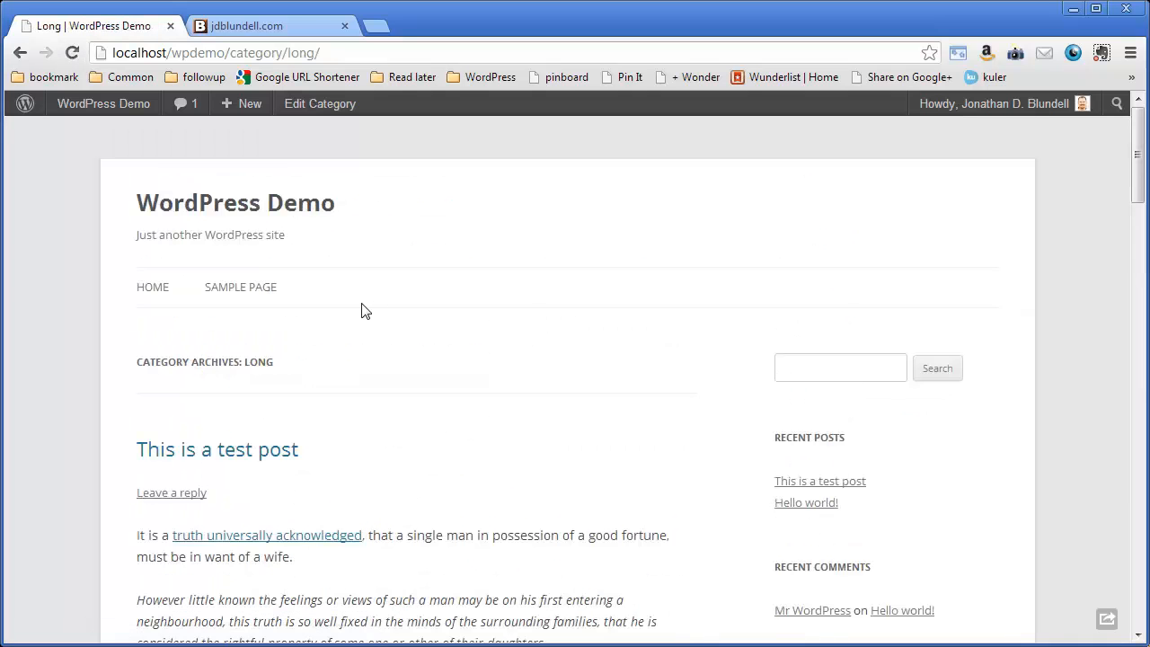
scroll(363, 310, down, 3)
scroll(363, 310, down, 10)
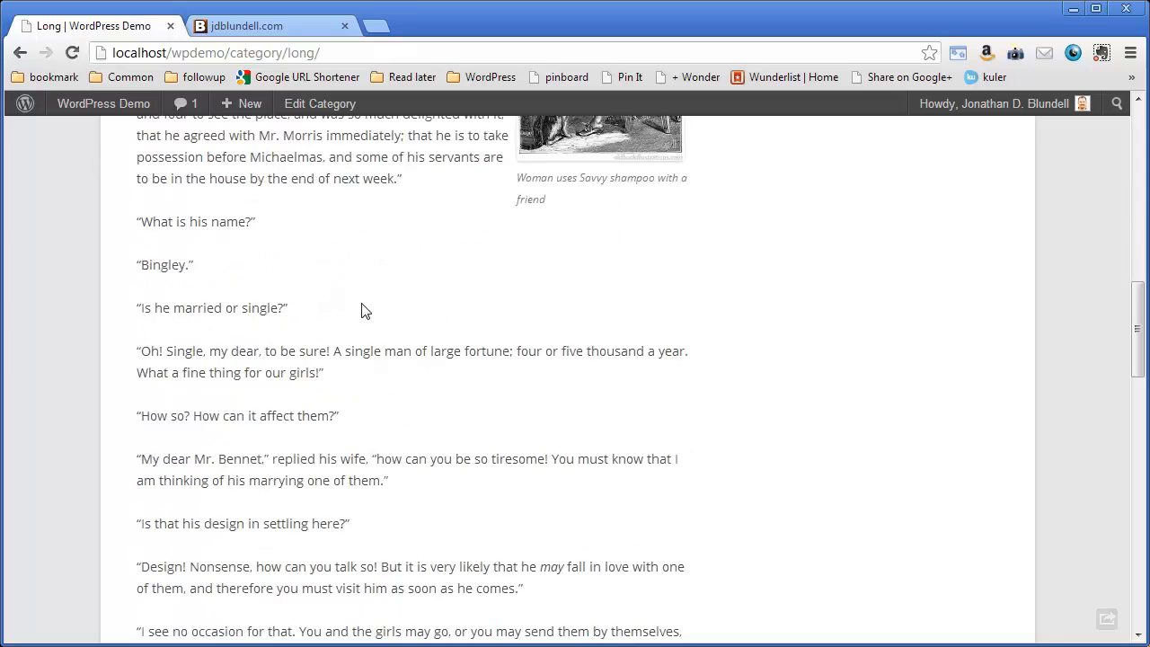
scroll(363, 310, up, 10)
scroll(364, 310, up, 1)
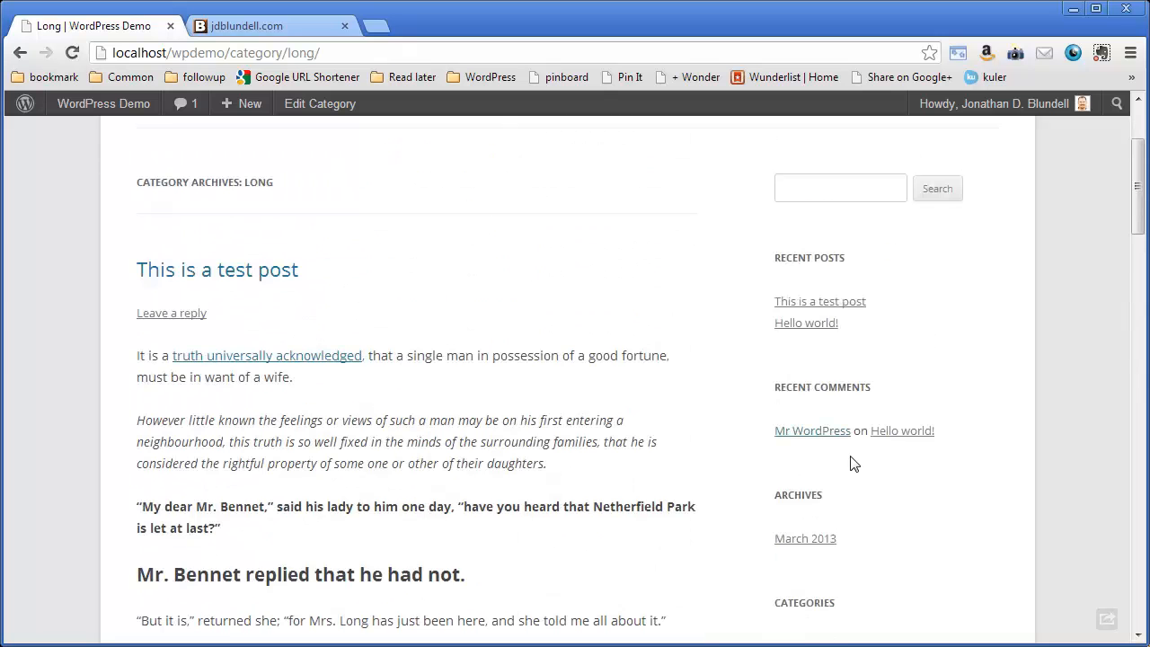
- Check the posts in the Uncategorized archive and return to the WordPress Demo home page
scroll(916, 496, down, 3)
click(849, 490)
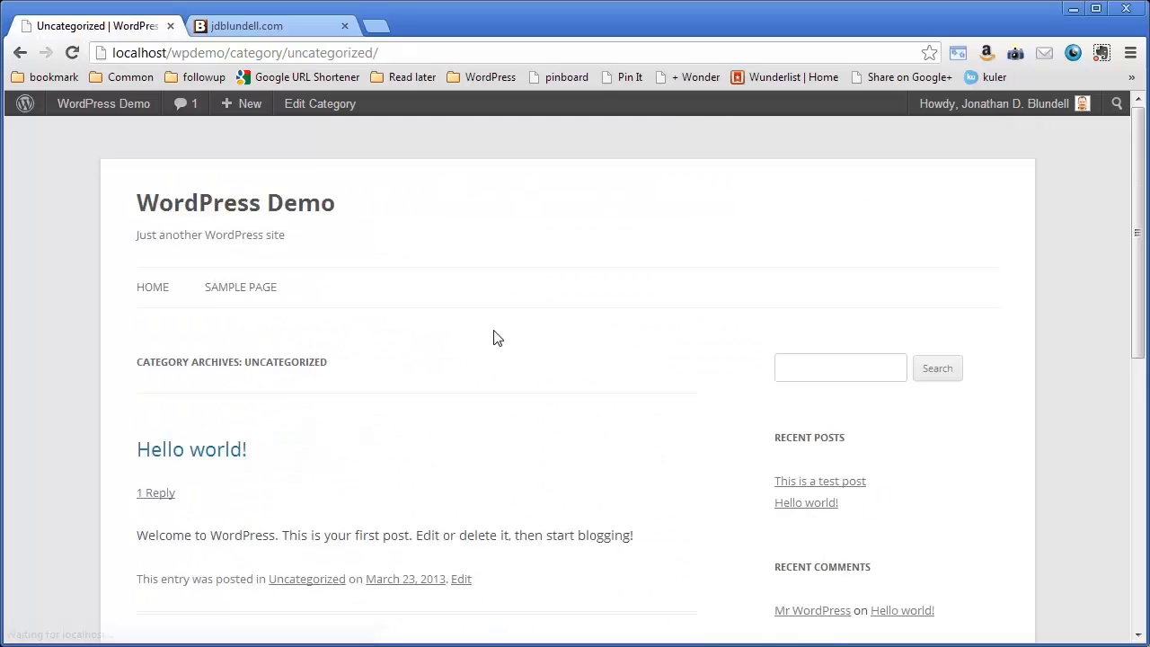
scroll(495, 336, down, 4)
scroll(401, 334, up, 2)
scroll(239, 293, up, 3)
click(234, 205)
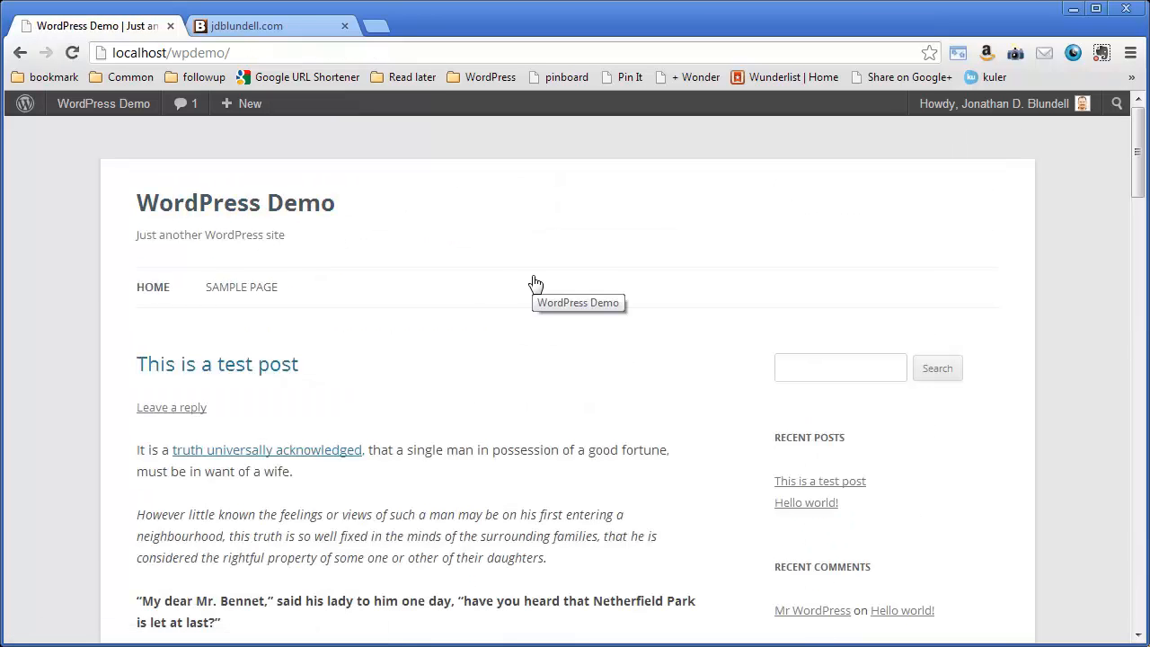